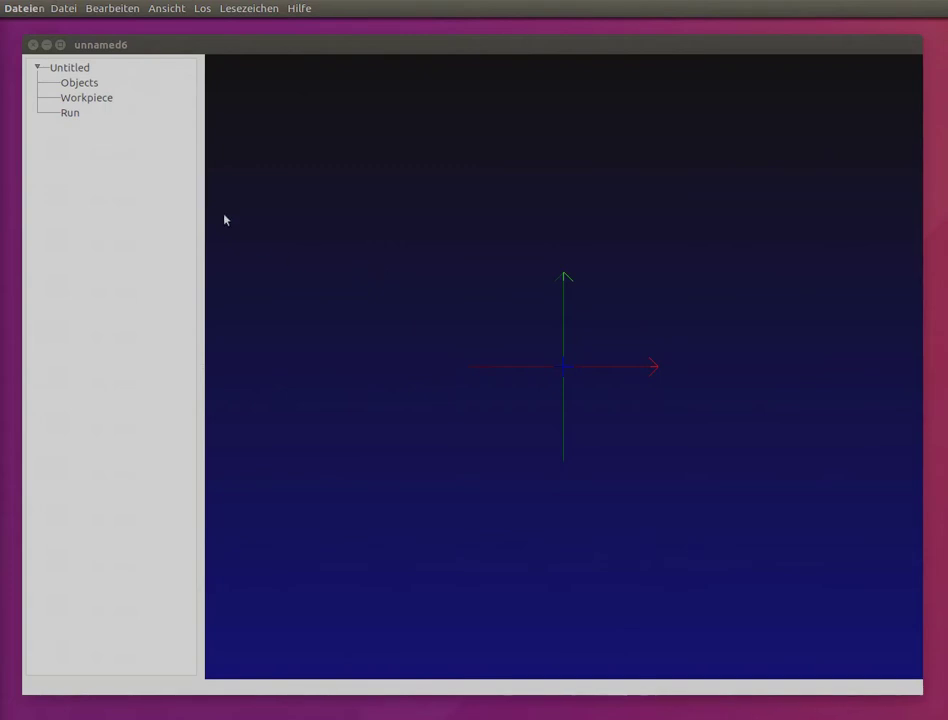
# Step: Load half_sphere.stl from the examples folder into the project's Objects
pyautogui.rightClick(92, 85)
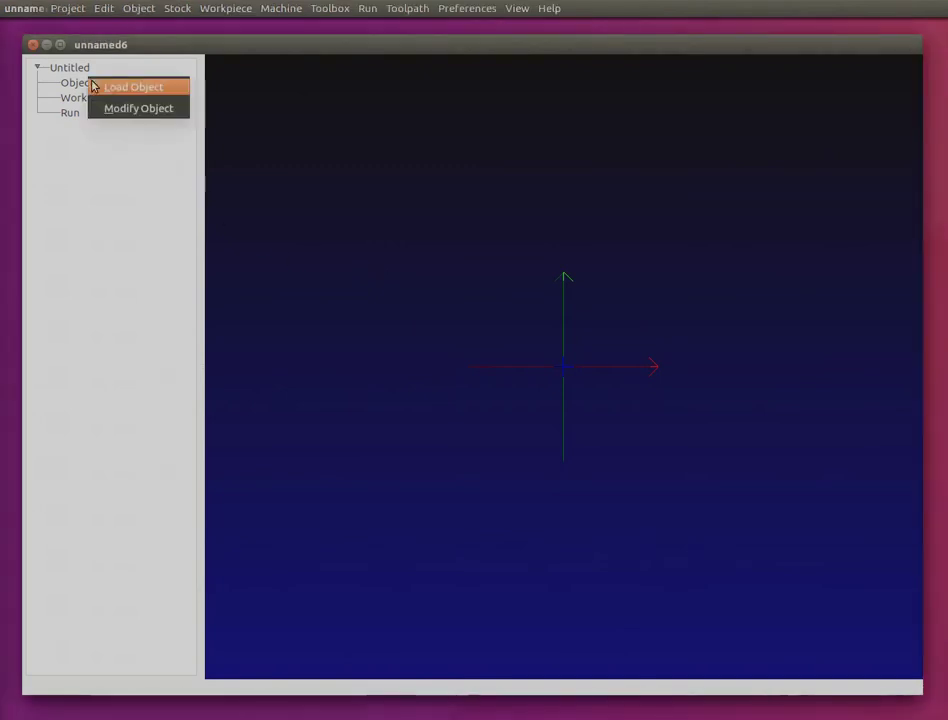
pyautogui.click(112, 88)
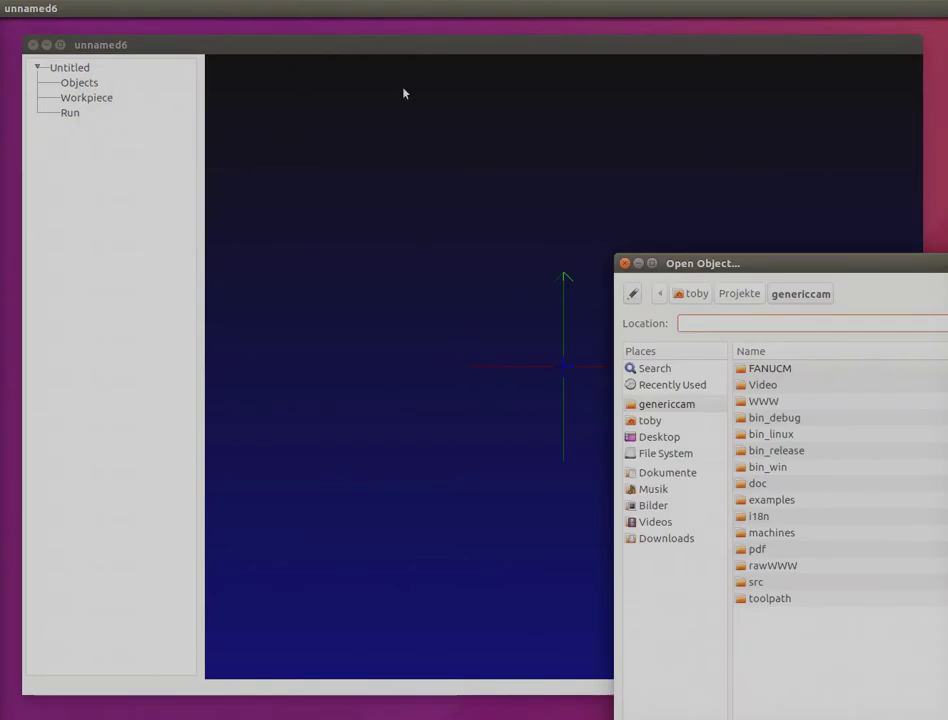
pyautogui.moveTo(920, 263); pyautogui.dragTo(572, 118)
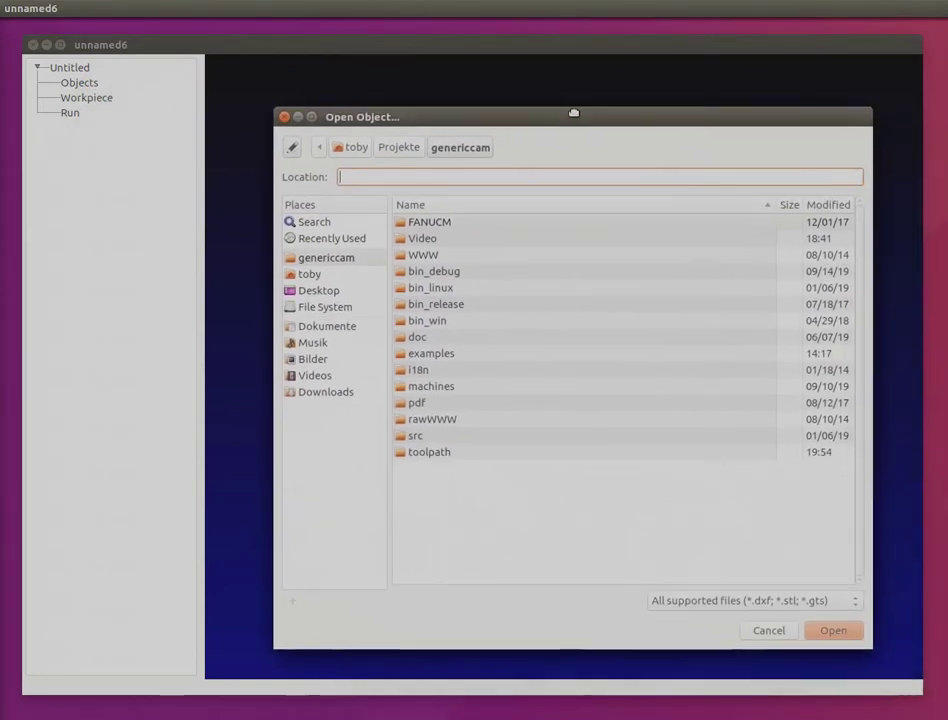
pyautogui.doubleClick(440, 351)
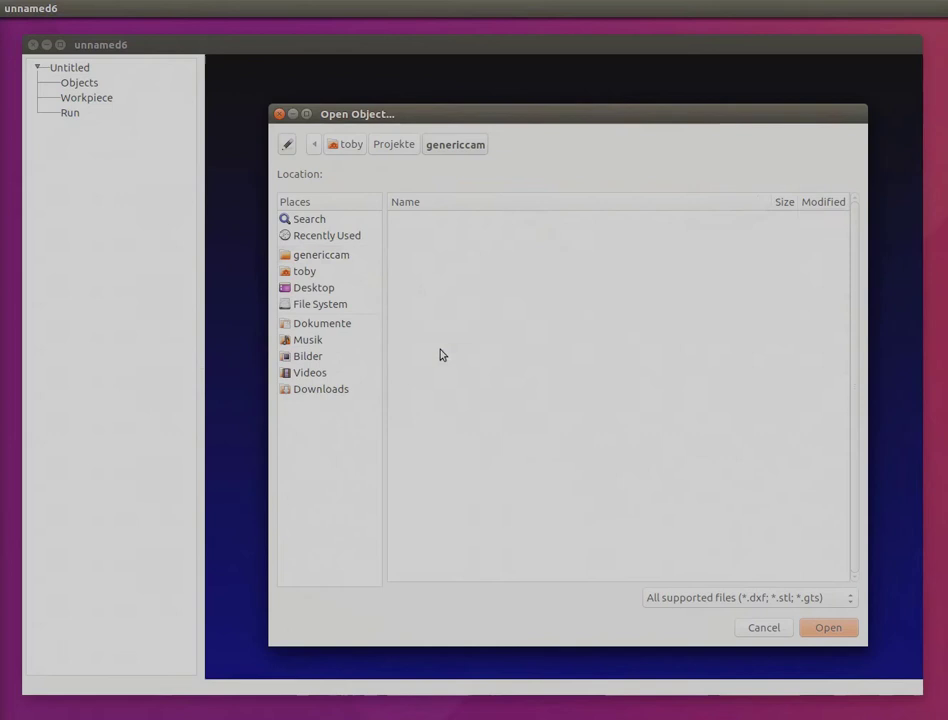
pyautogui.doubleClick(458, 400)
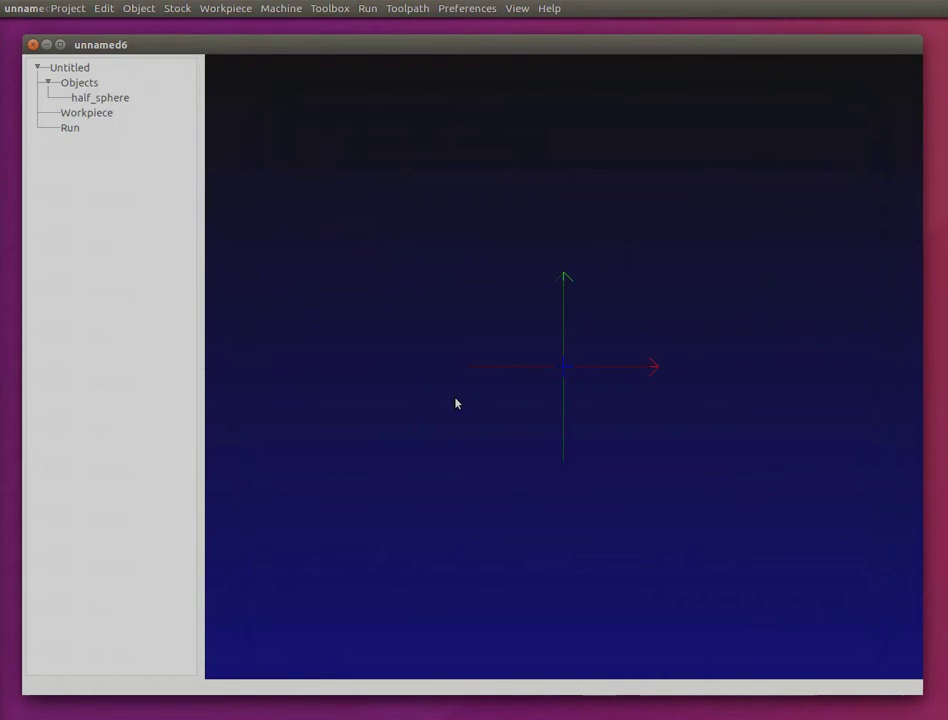
# Step: Scale half_sphere up a hundredfold (XYZ × 10 twice) to 6 × 6 × 3 cm
pyautogui.doubleClick(121, 99)
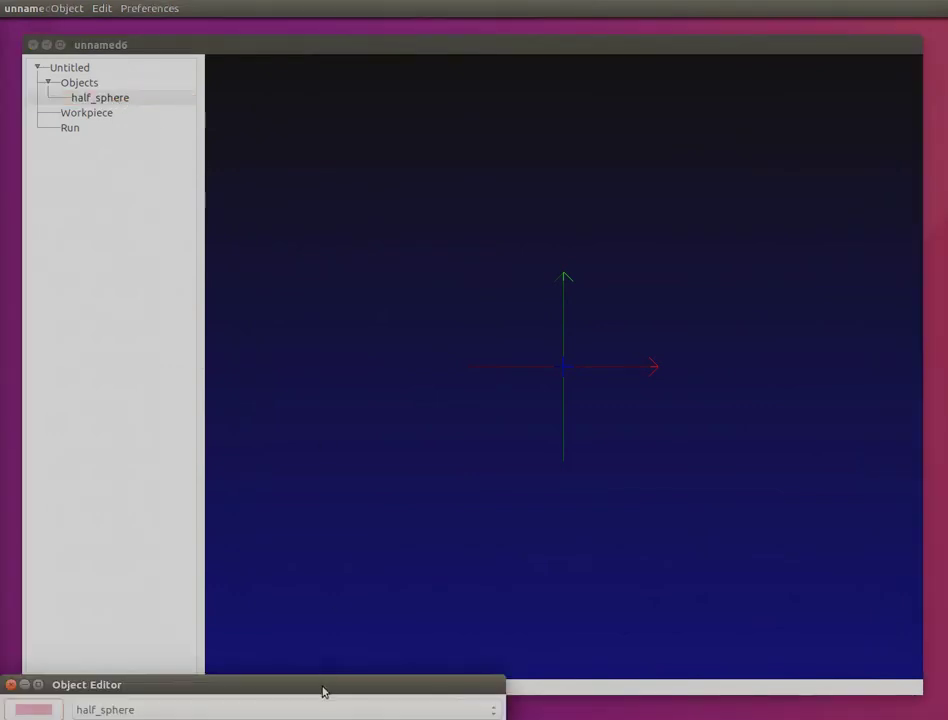
pyautogui.moveTo(323, 690)
pyautogui.mouseDown()
pyautogui.moveTo(343, 540)
pyautogui.moveTo(346, 350)
pyautogui.mouseUp()
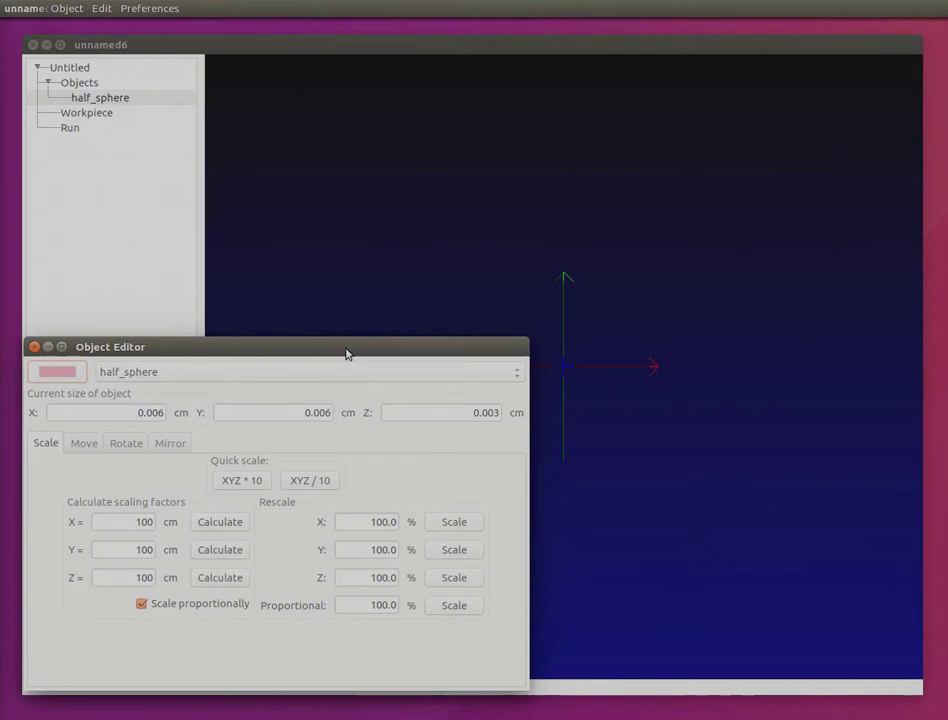
pyautogui.click(250, 484)
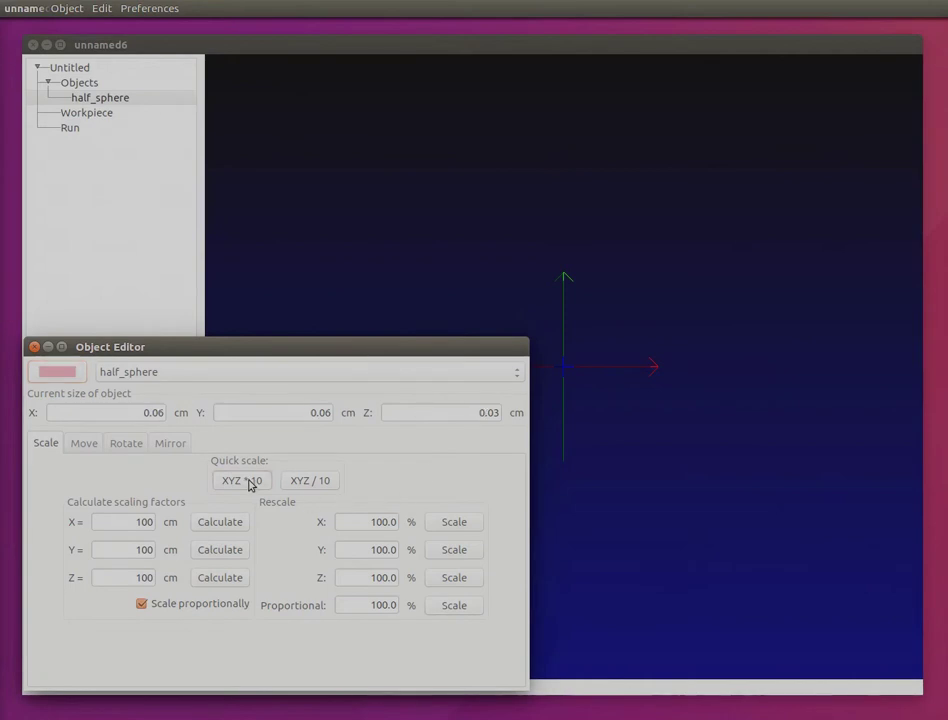
pyautogui.click(250, 484)
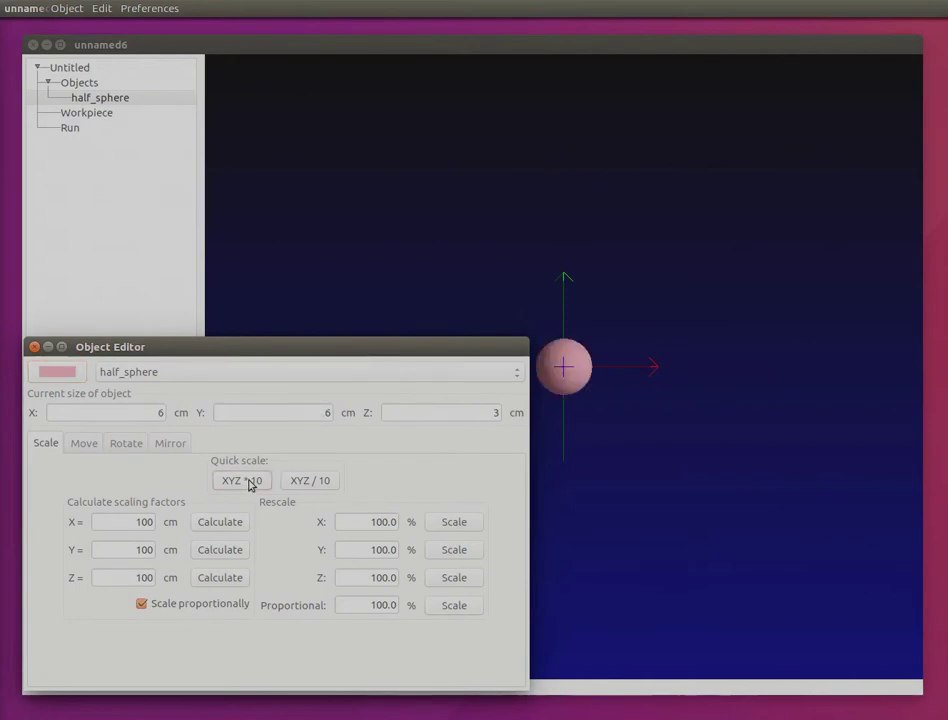
pyautogui.click(34, 347)
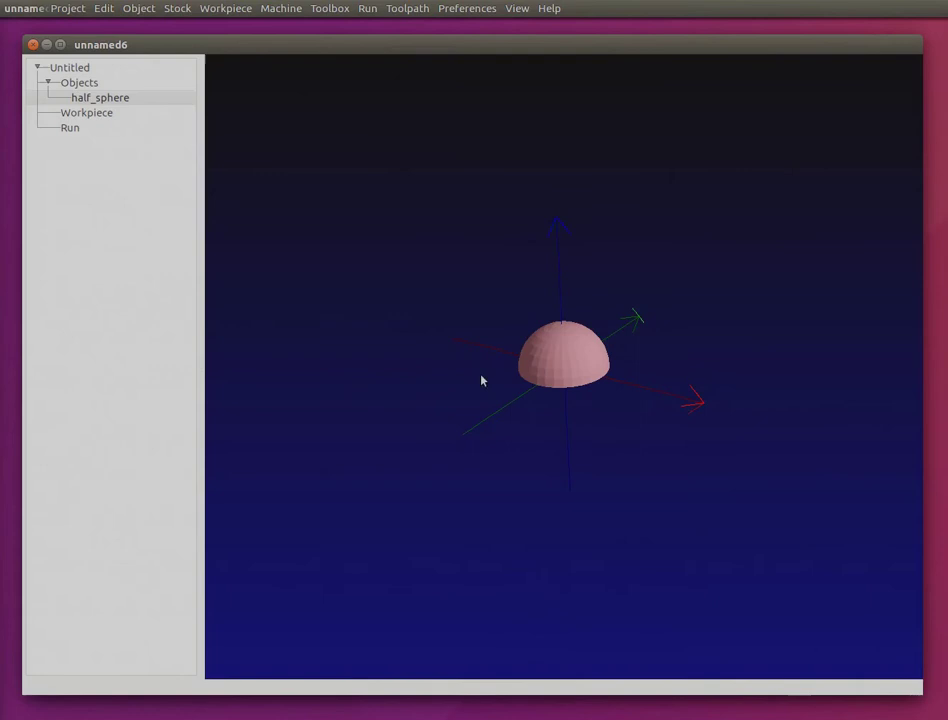
# Step: Add a Box stock workpiece and assign half_sphere to it
pyautogui.doubleClick(105, 114)
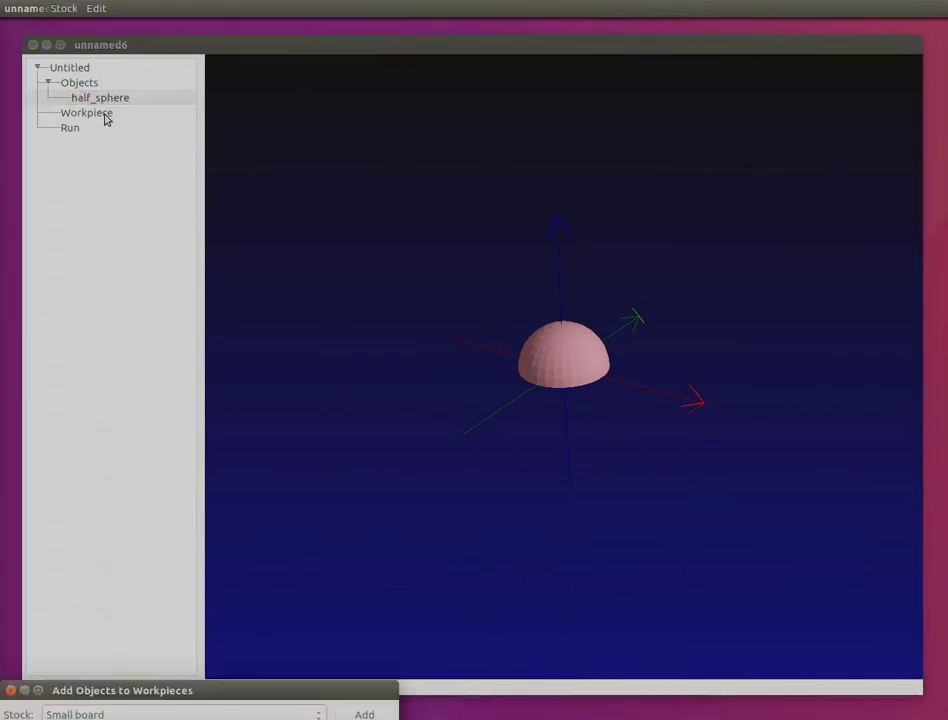
pyautogui.moveTo(226, 689); pyautogui.dragTo(282, 287)
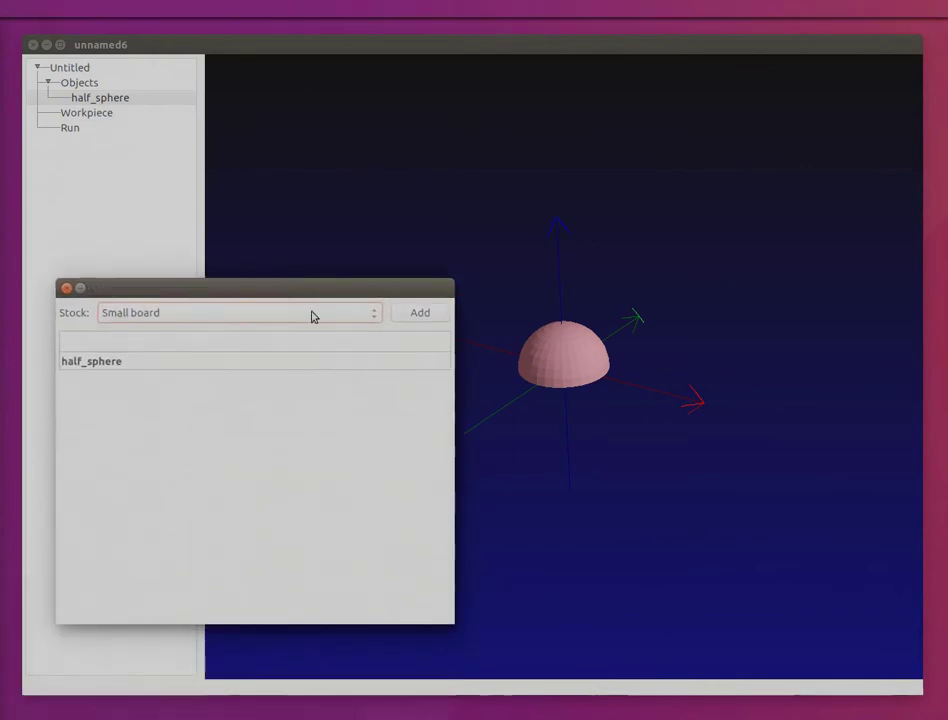
pyautogui.click(310, 312)
pyautogui.click(162, 414)
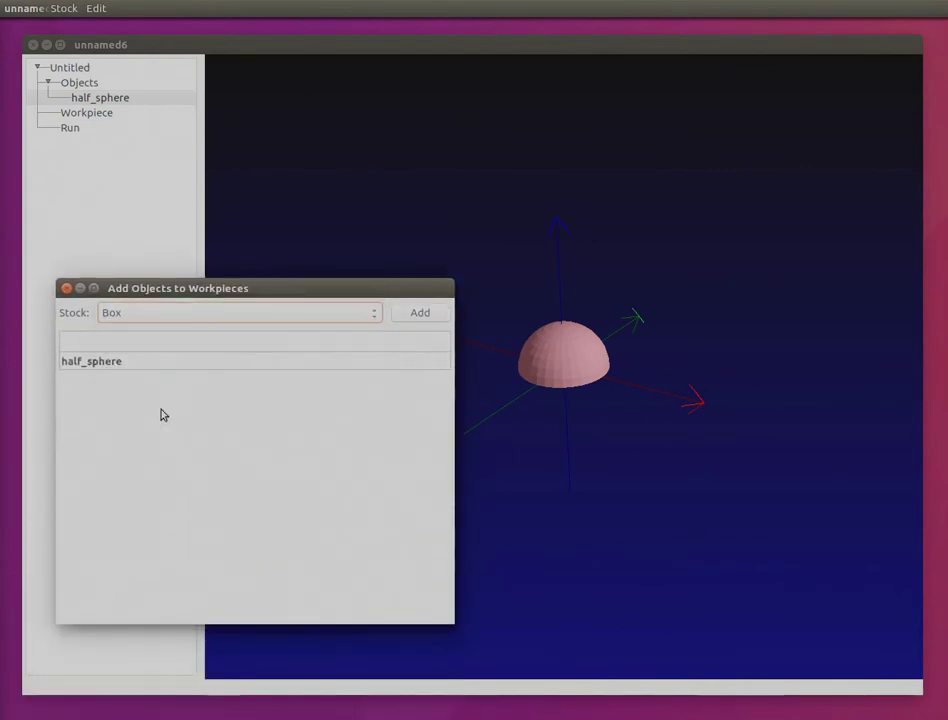
pyautogui.click(422, 318)
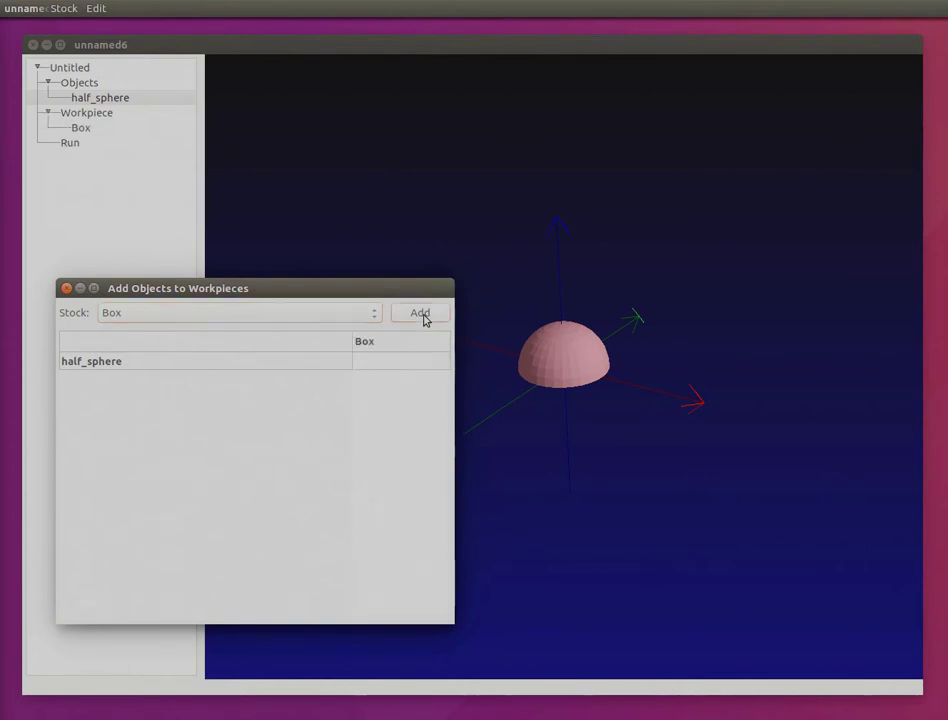
pyautogui.click(412, 370)
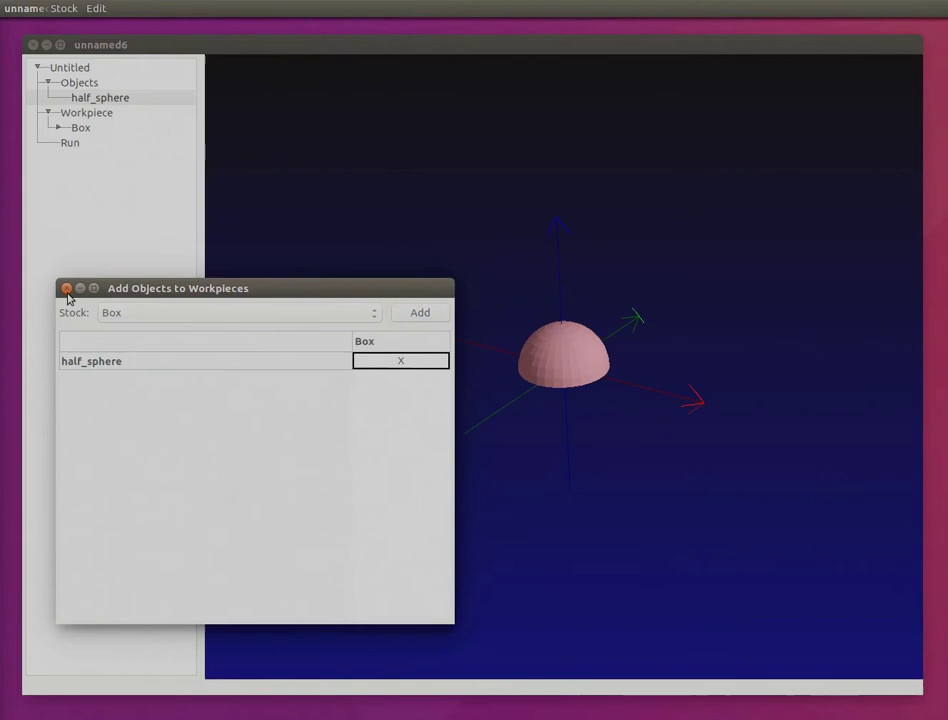
pyautogui.click(67, 288)
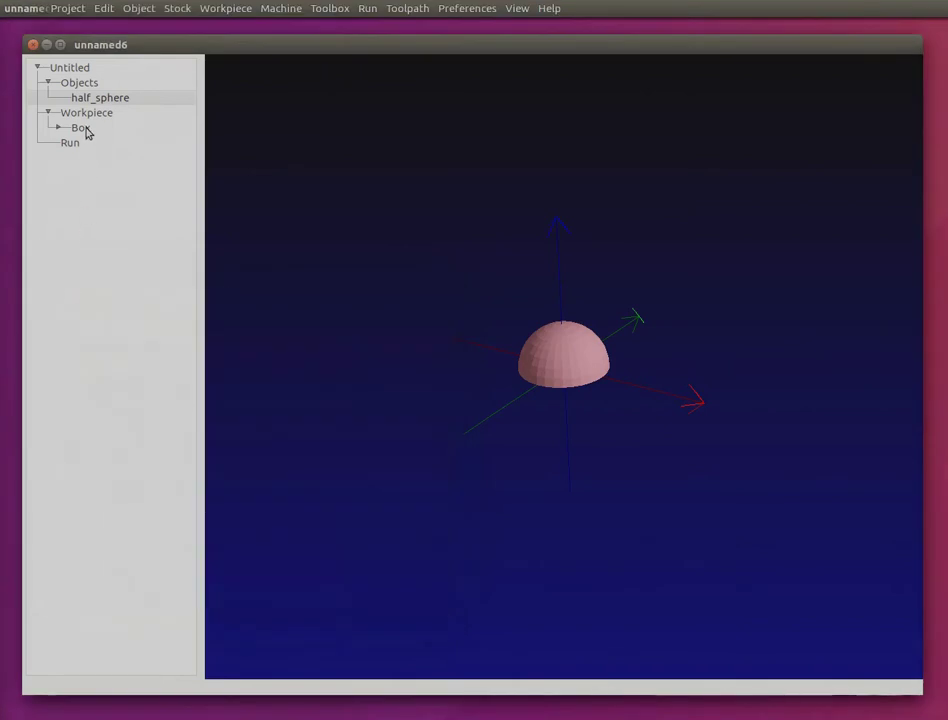
# Step: Place half_sphere at X 1 cm, Y 1 cm, aligned with the Box bottom
pyautogui.click(84, 130)
pyautogui.click(60, 128)
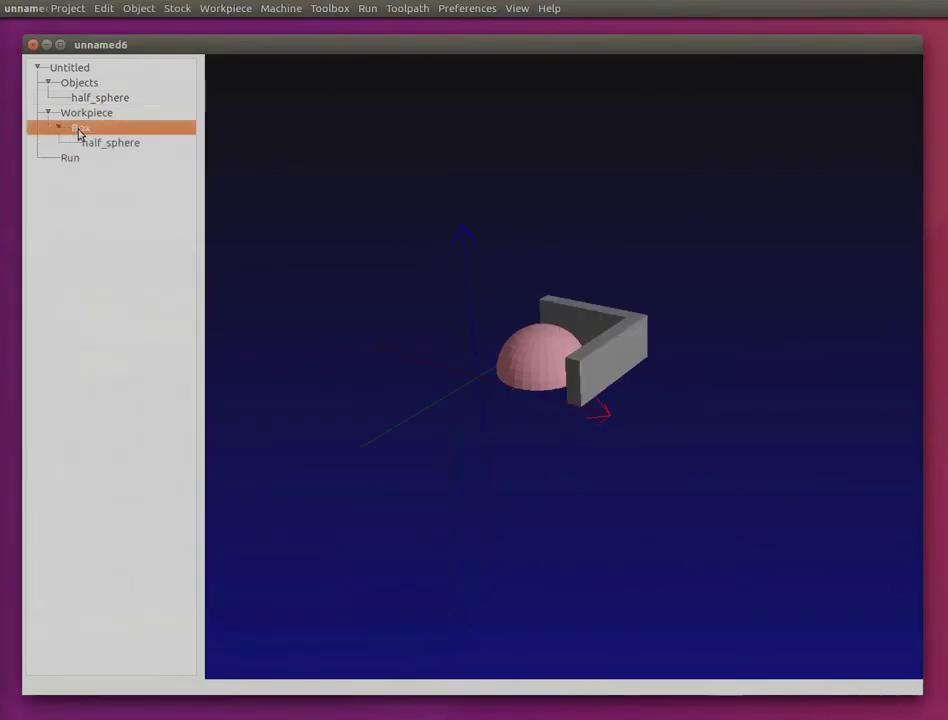
pyautogui.doubleClick(84, 131)
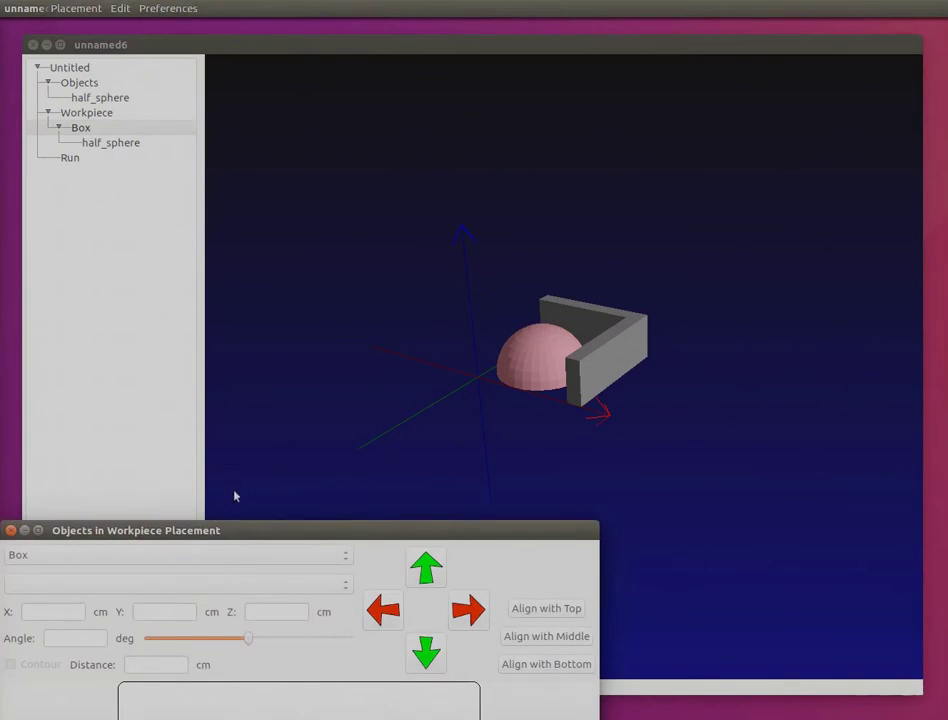
pyautogui.moveTo(243, 530); pyautogui.dragTo(338, 150)
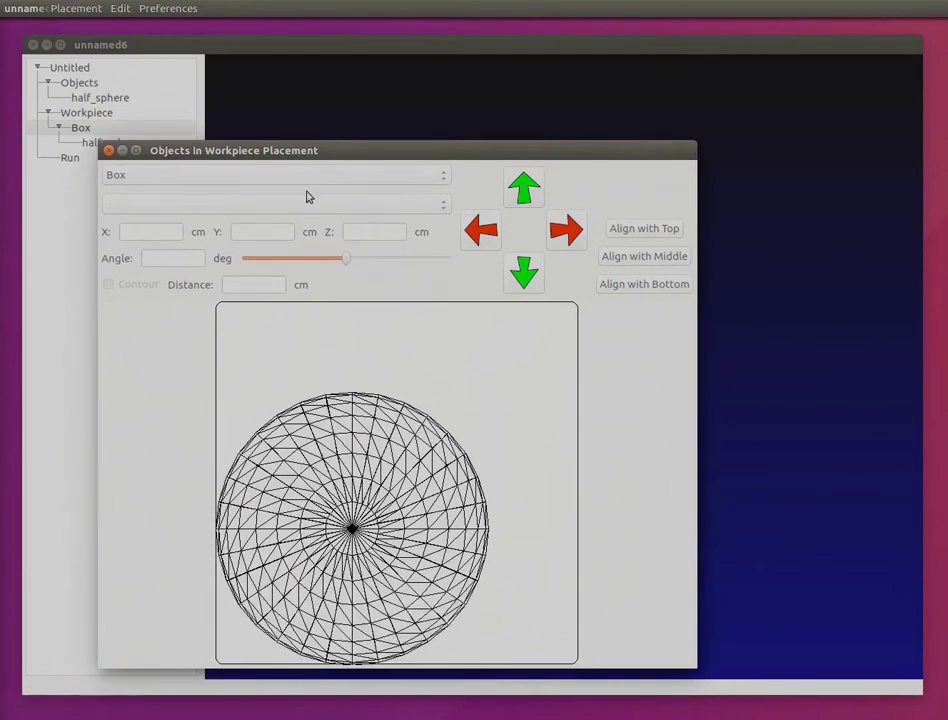
pyautogui.click(297, 206)
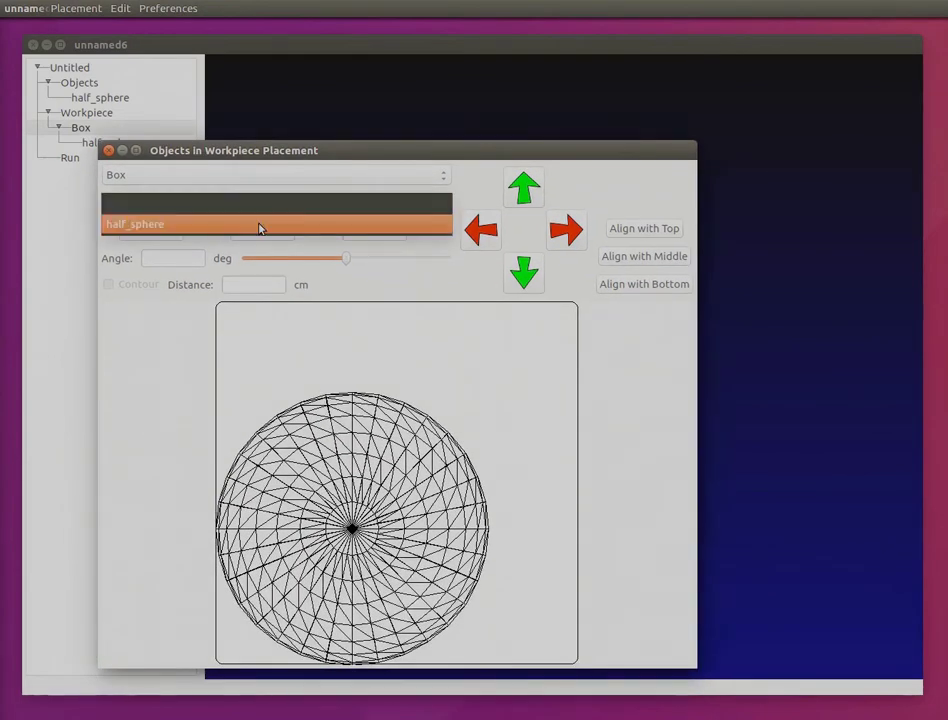
pyautogui.click(259, 228)
pyautogui.click(566, 242)
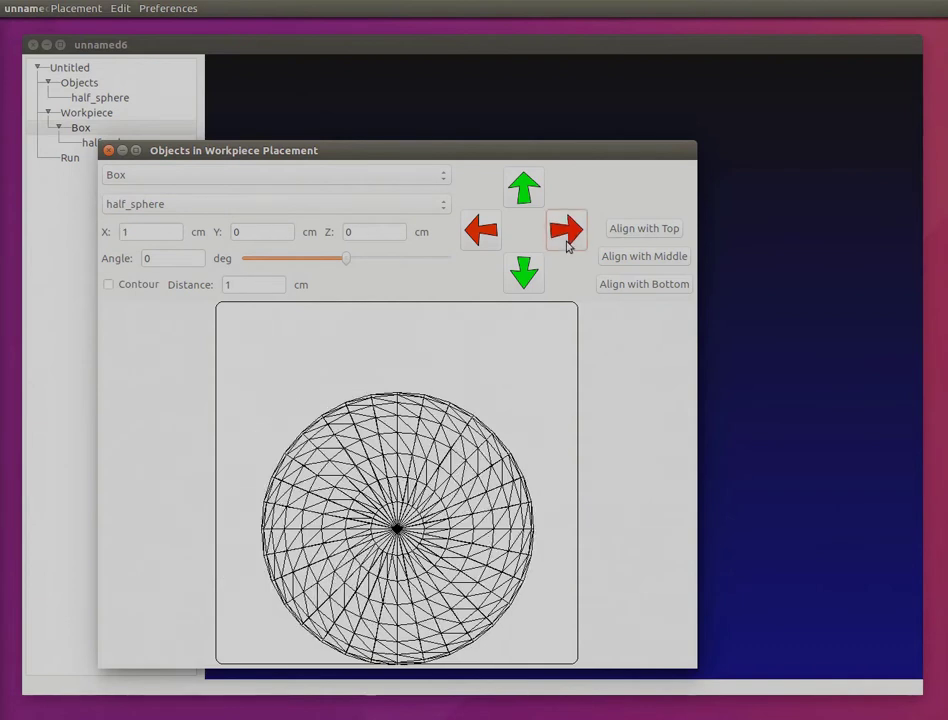
pyautogui.click(527, 192)
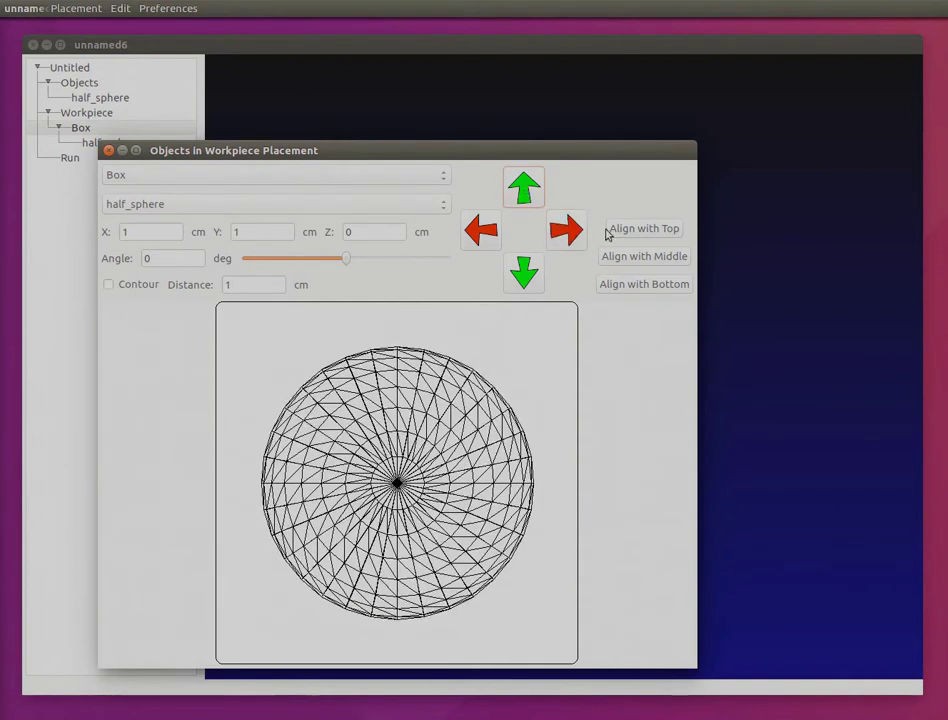
pyautogui.click(628, 286)
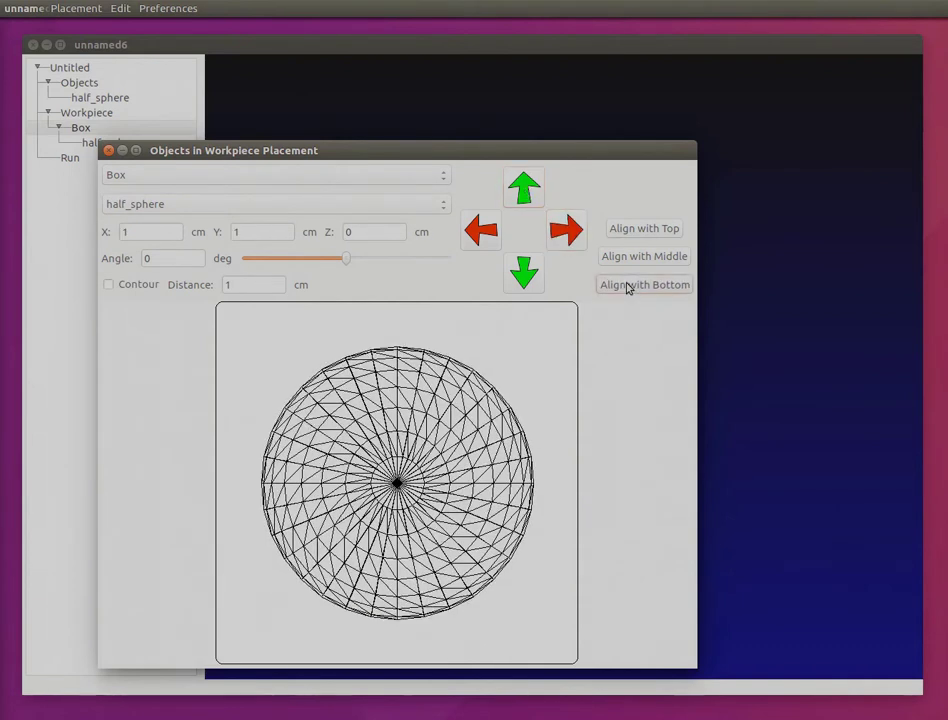
pyautogui.click(109, 151)
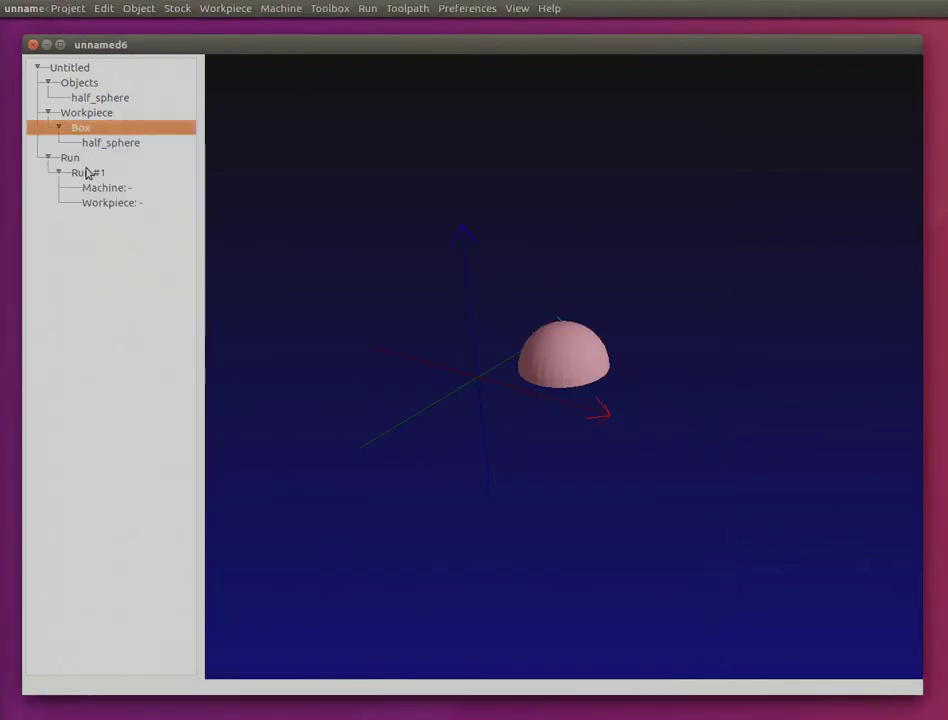
# Step: Set Run #1's workpiece to Box and load the CNCstep machine
pyautogui.doubleClick(88, 174)
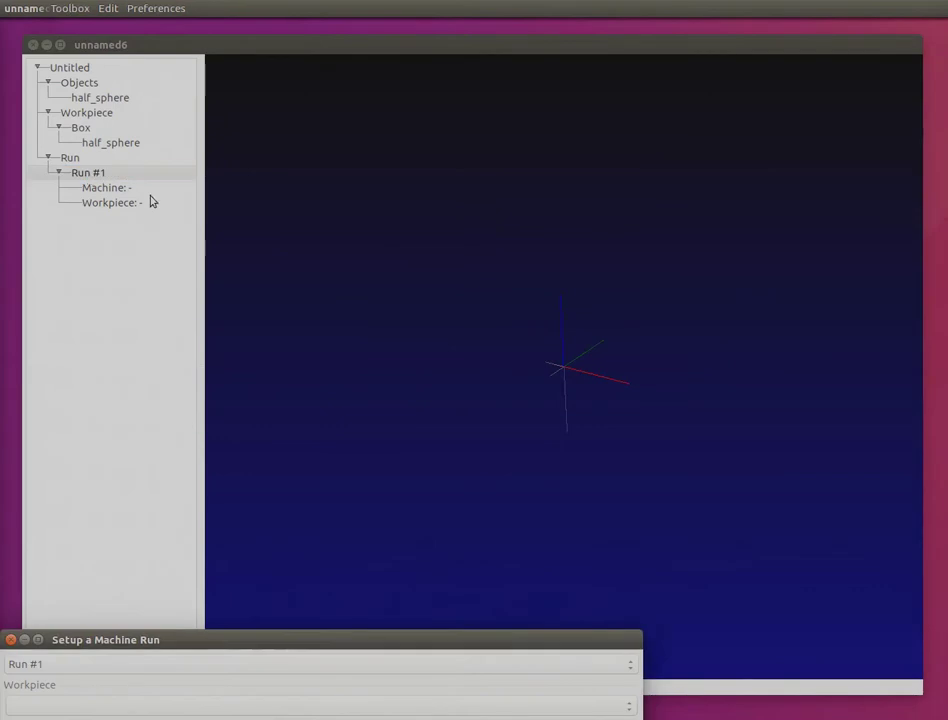
pyautogui.moveTo(280, 644); pyautogui.dragTo(332, 248)
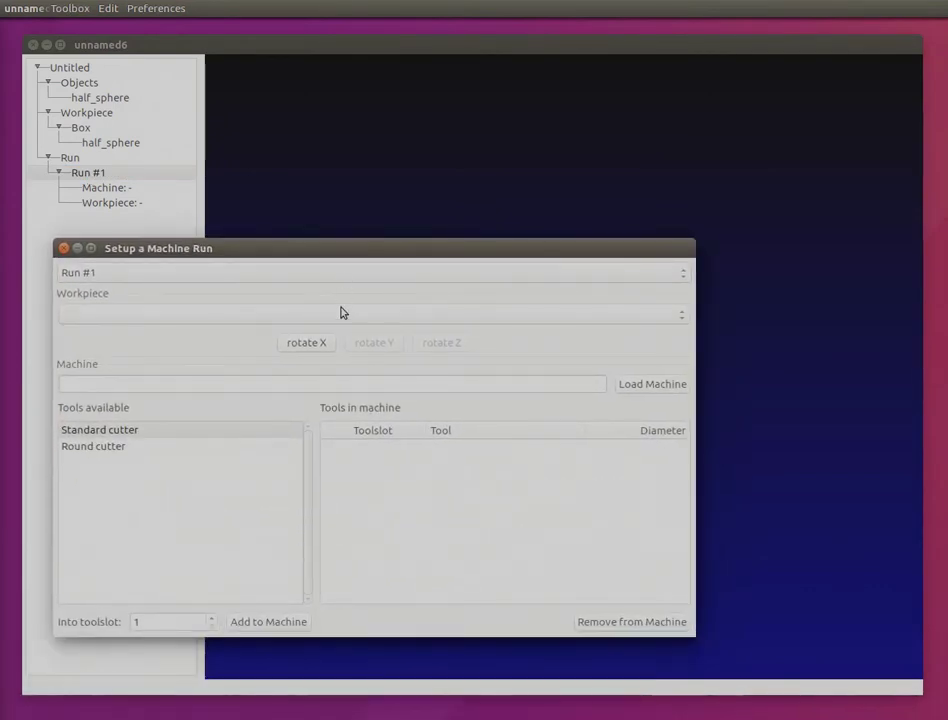
pyautogui.click(338, 315)
pyautogui.click(262, 336)
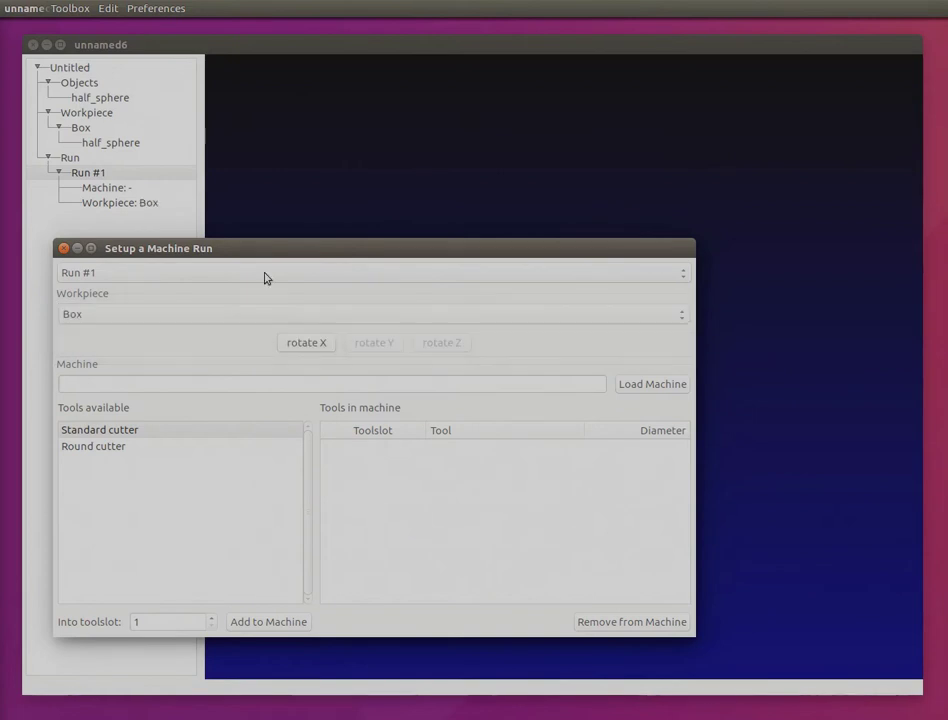
pyautogui.click(672, 383)
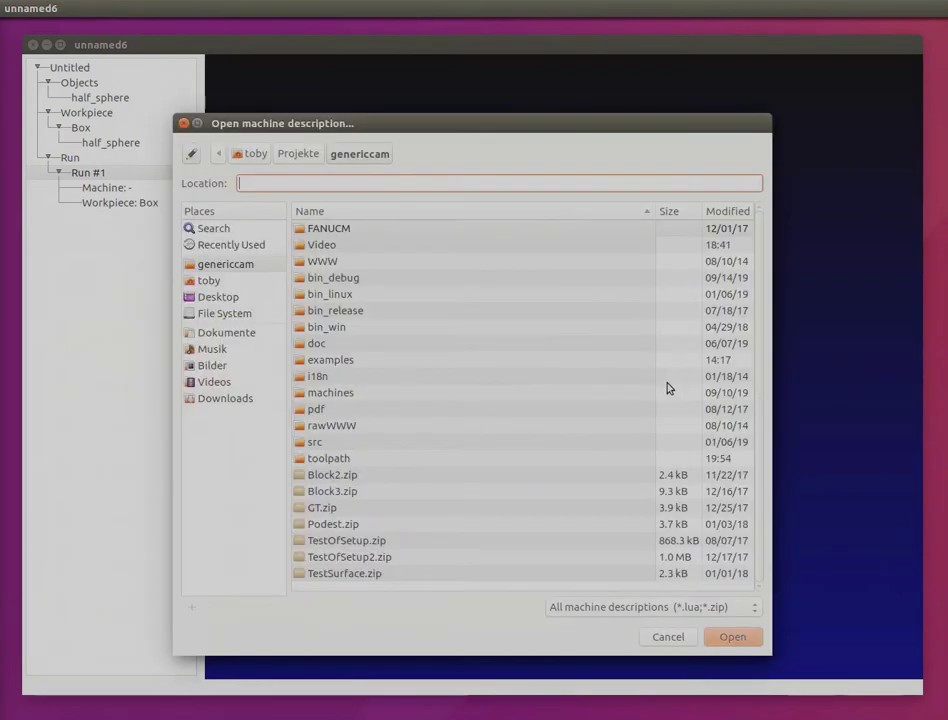
pyautogui.doubleClick(337, 394)
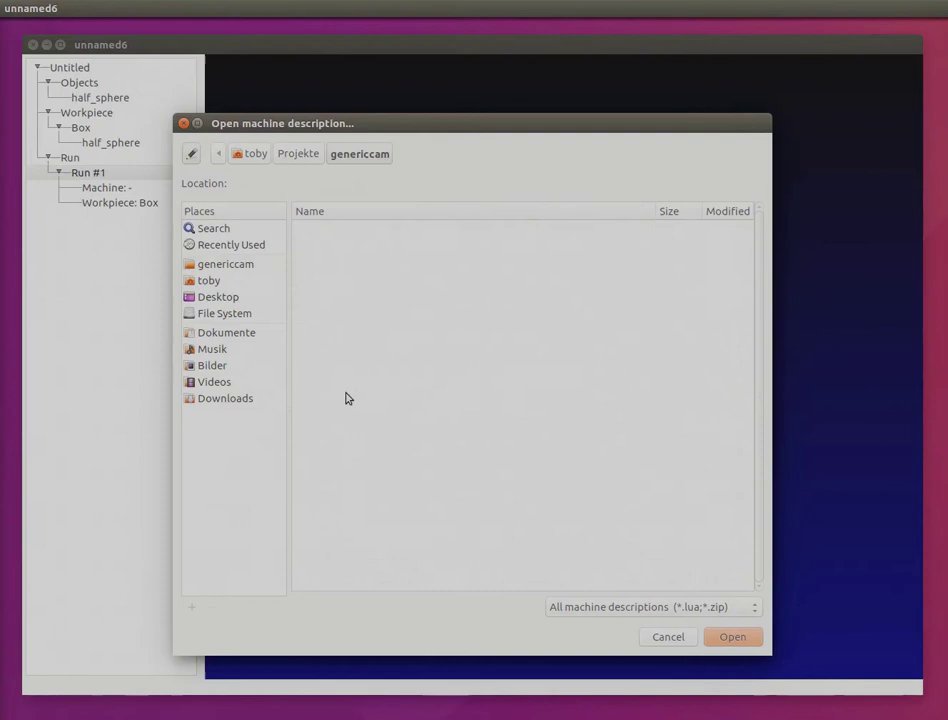
pyautogui.doubleClick(359, 267)
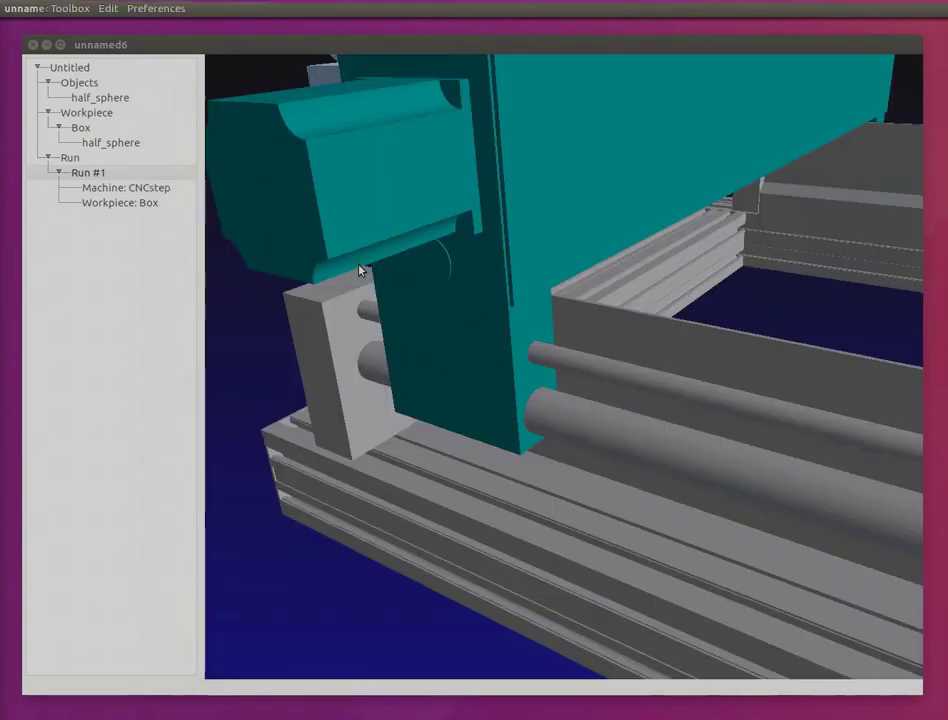
# Step: Put the 6 mm Standard cutter into toolslot 1 of Run #1
pyautogui.doubleClick(135, 175)
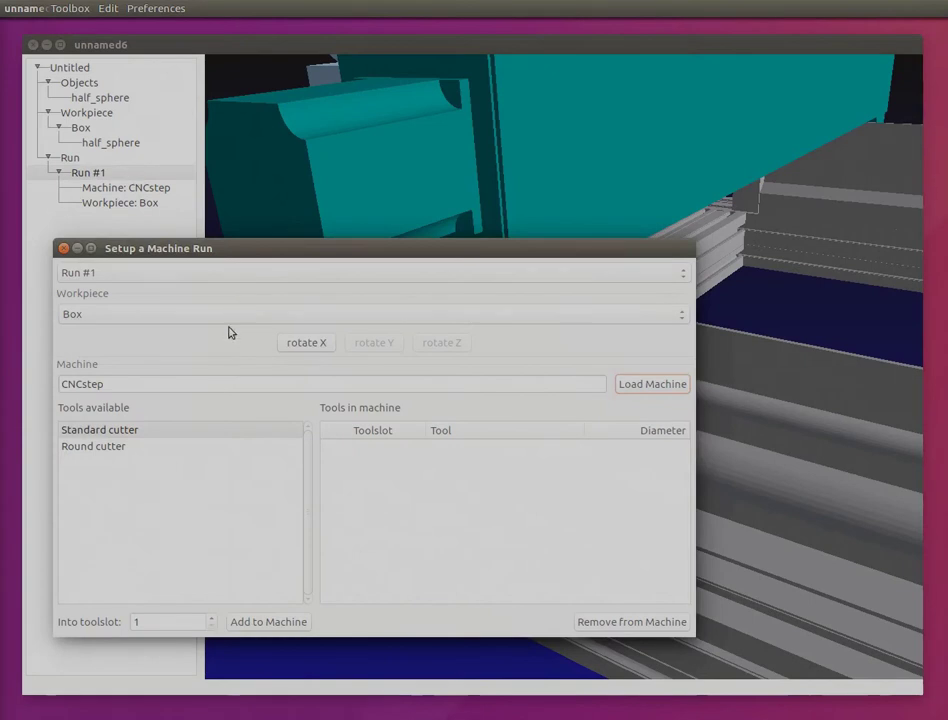
pyautogui.click(265, 622)
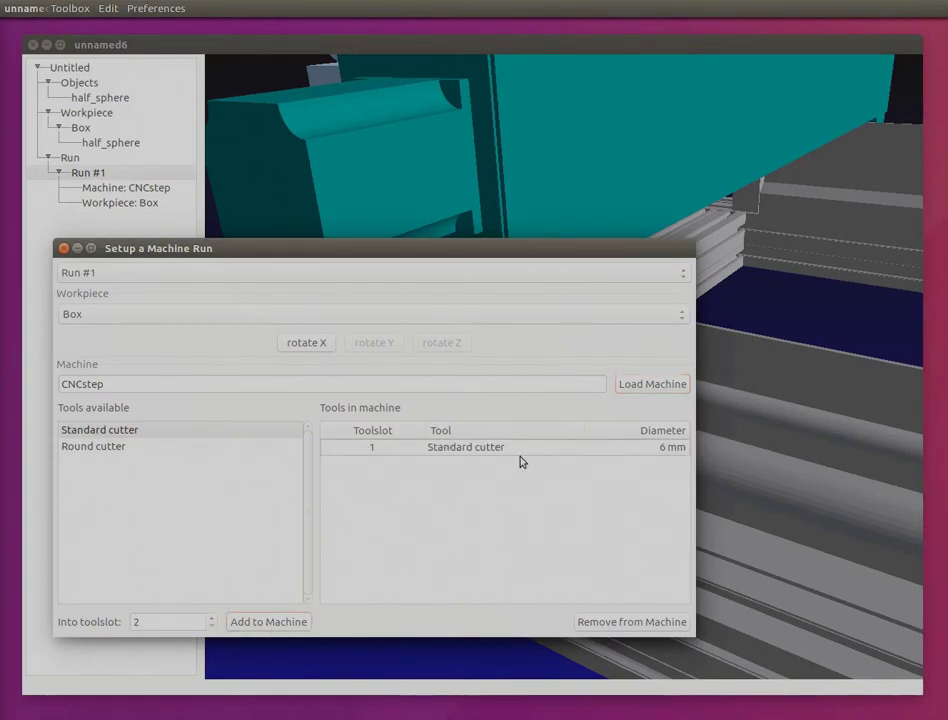
pyautogui.click(64, 248)
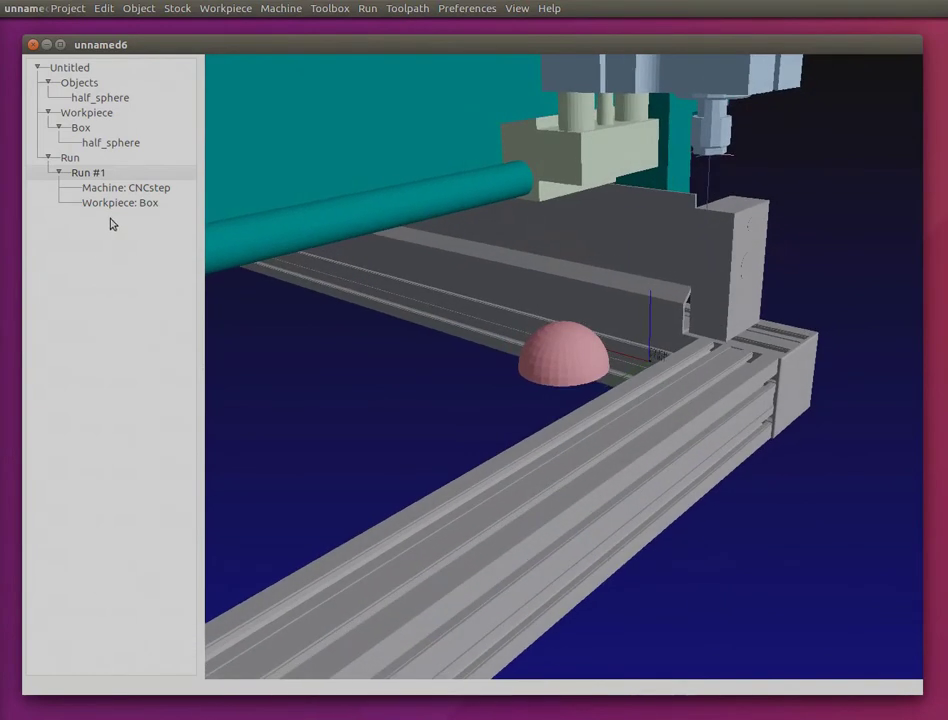
# Step: Add a new Run #1 toolpath generator with area bounds taken from half_sphere
pyautogui.rightClick(92, 177)
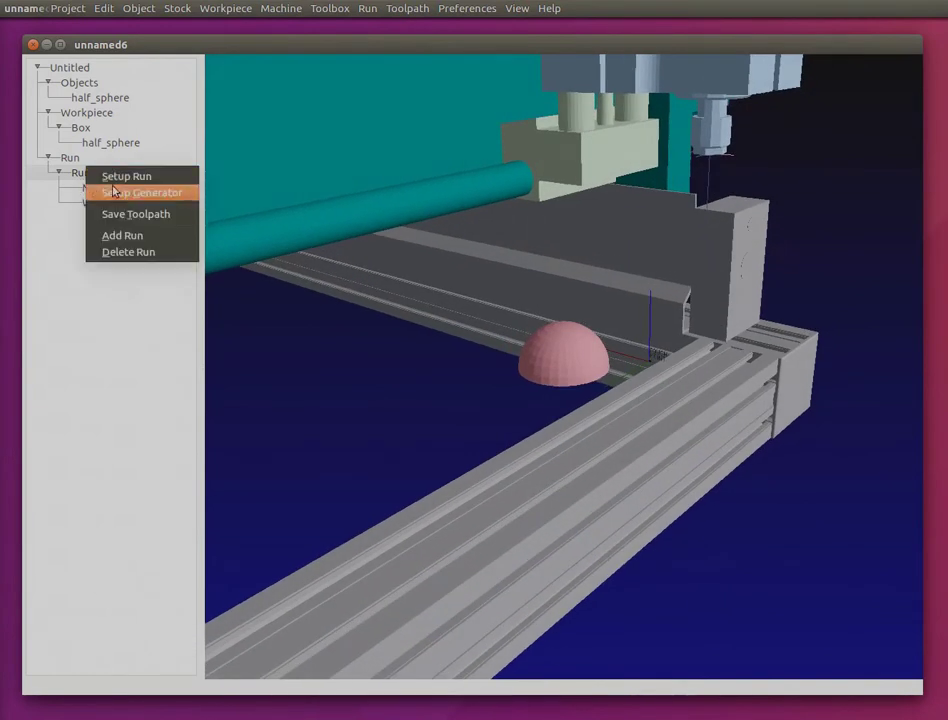
pyautogui.click(114, 194)
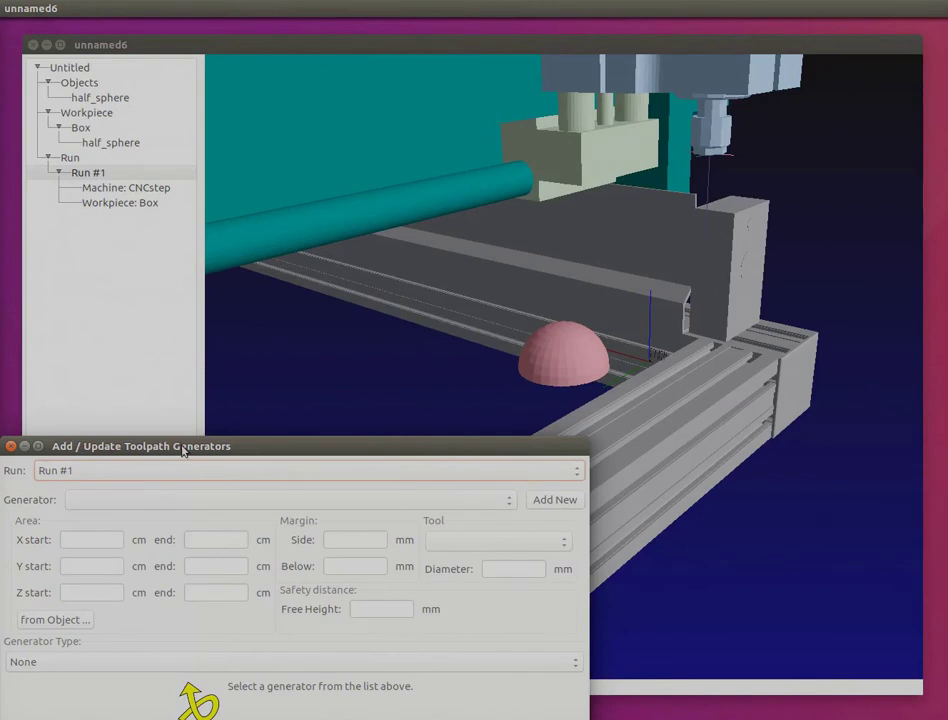
pyautogui.moveTo(183, 451)
pyautogui.mouseDown()
pyautogui.moveTo(253, 309)
pyautogui.moveTo(333, 95)
pyautogui.mouseUp()
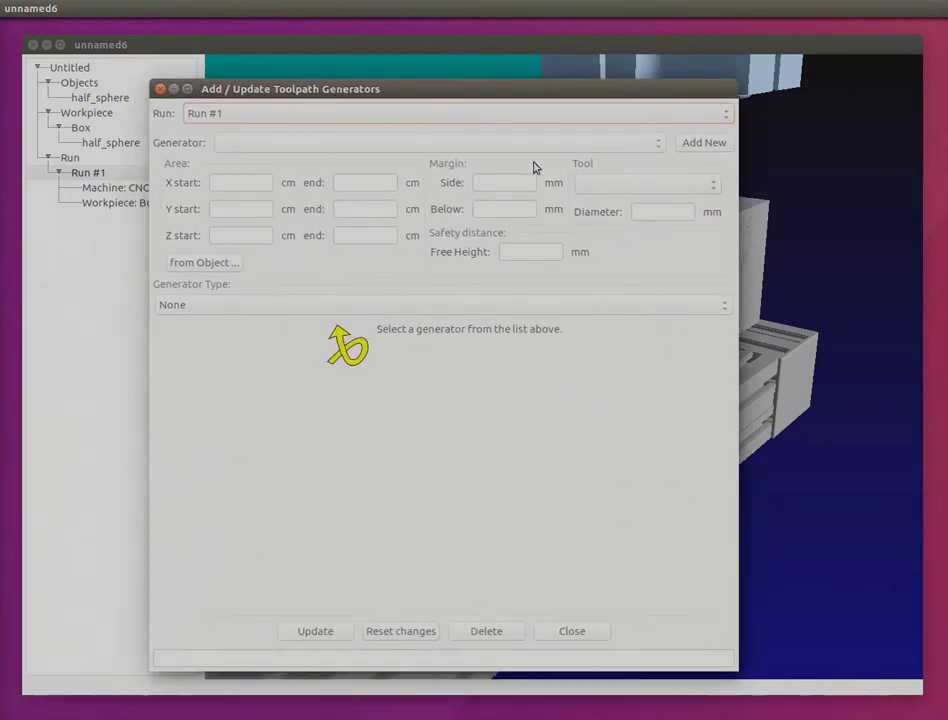
pyautogui.click(702, 146)
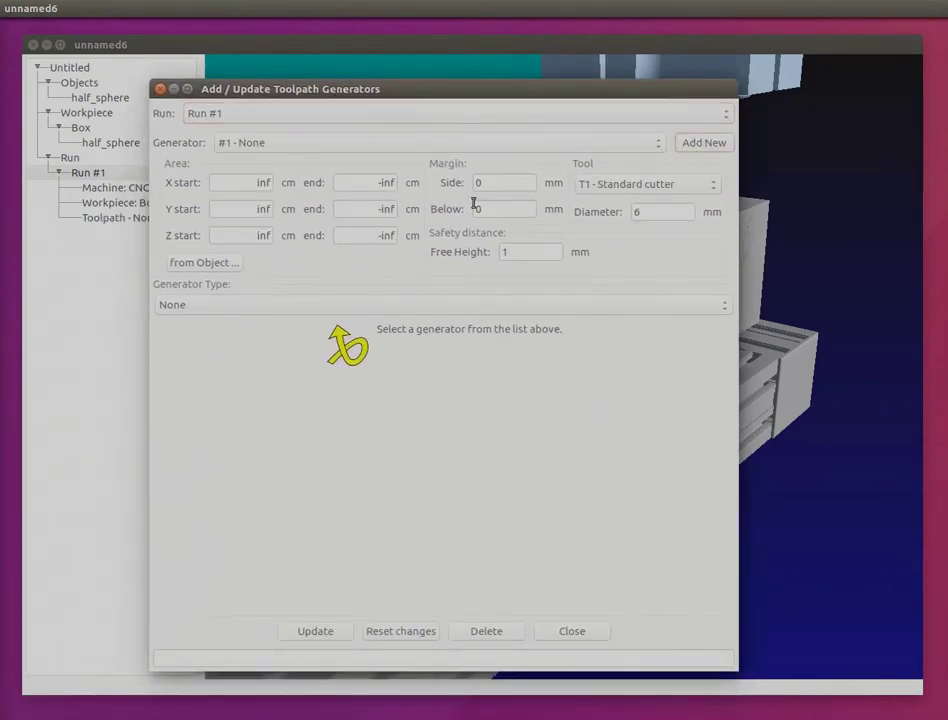
pyautogui.click(197, 265)
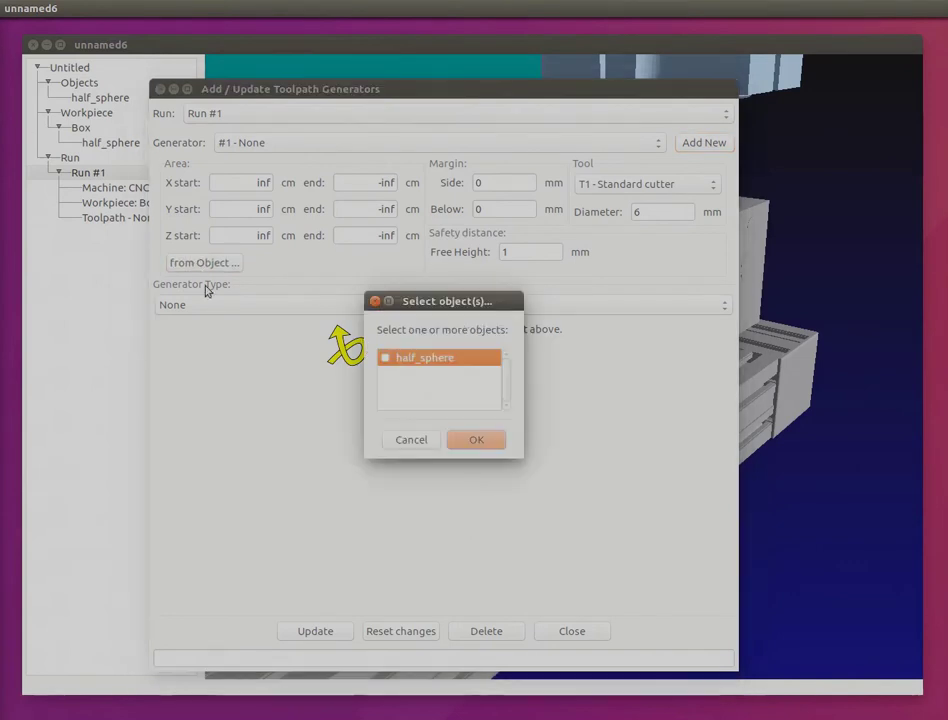
pyautogui.click(387, 358)
pyautogui.click(475, 441)
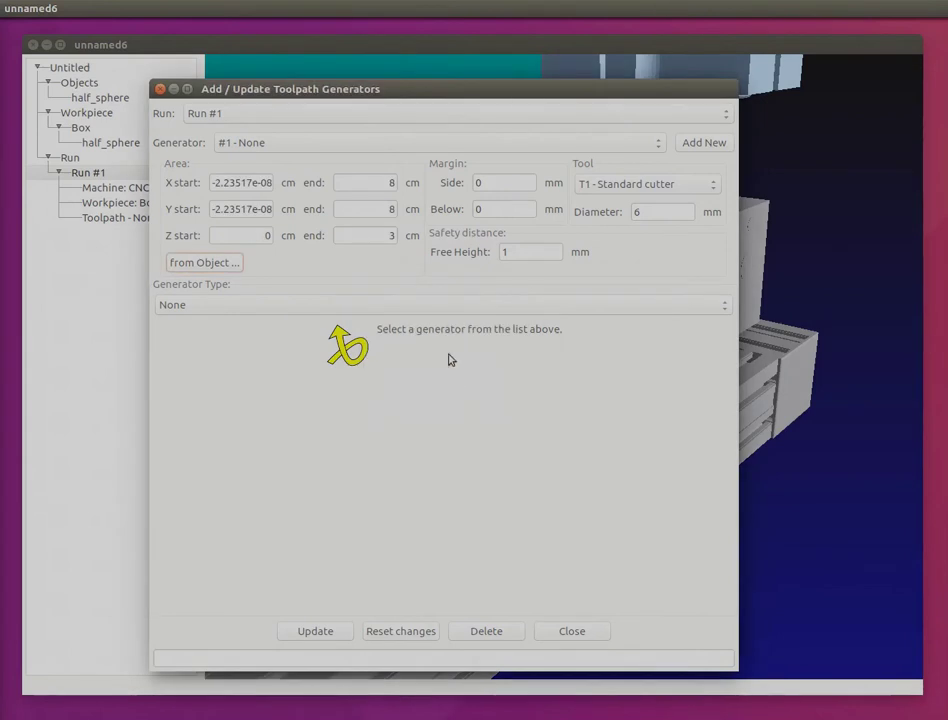
# Step: Make the generator Area Grid (Dexel) with 25% overlap and apply it
pyautogui.click(442, 306)
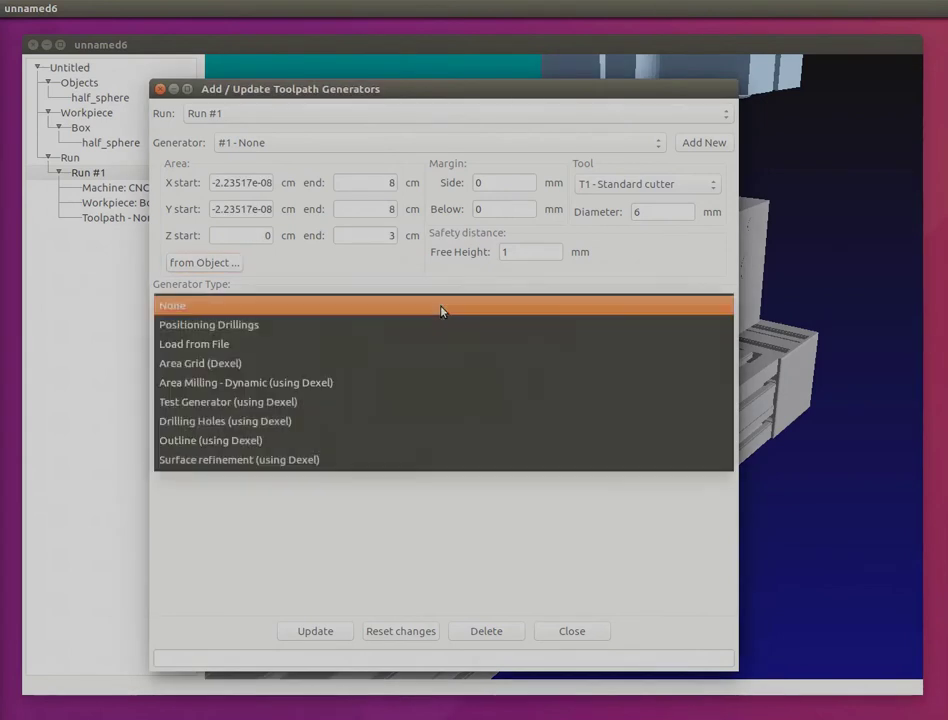
pyautogui.click(296, 366)
pyautogui.click(442, 478)
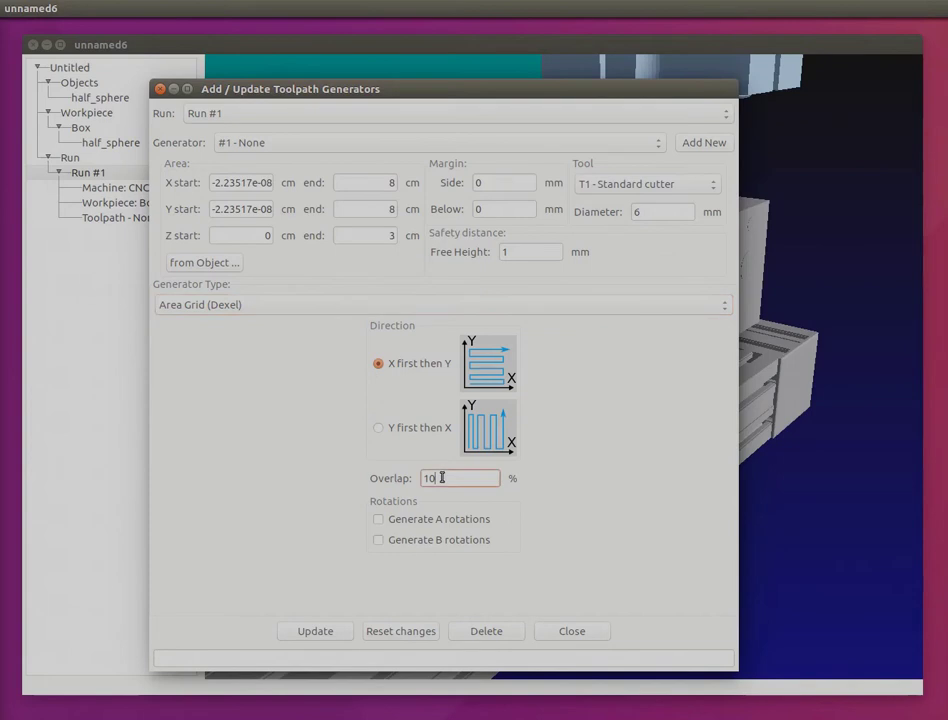
pyautogui.write('25')
pyautogui.click(330, 631)
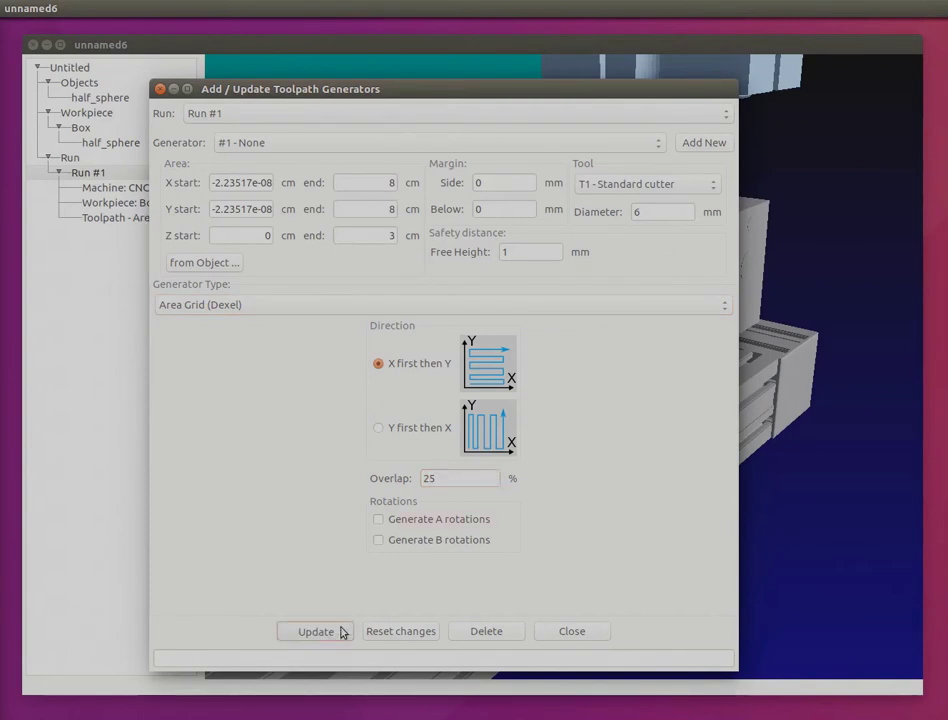
# Step: Generate Run #1's Area Grid toolpath over the dome and show the animation control
pyautogui.click(545, 631)
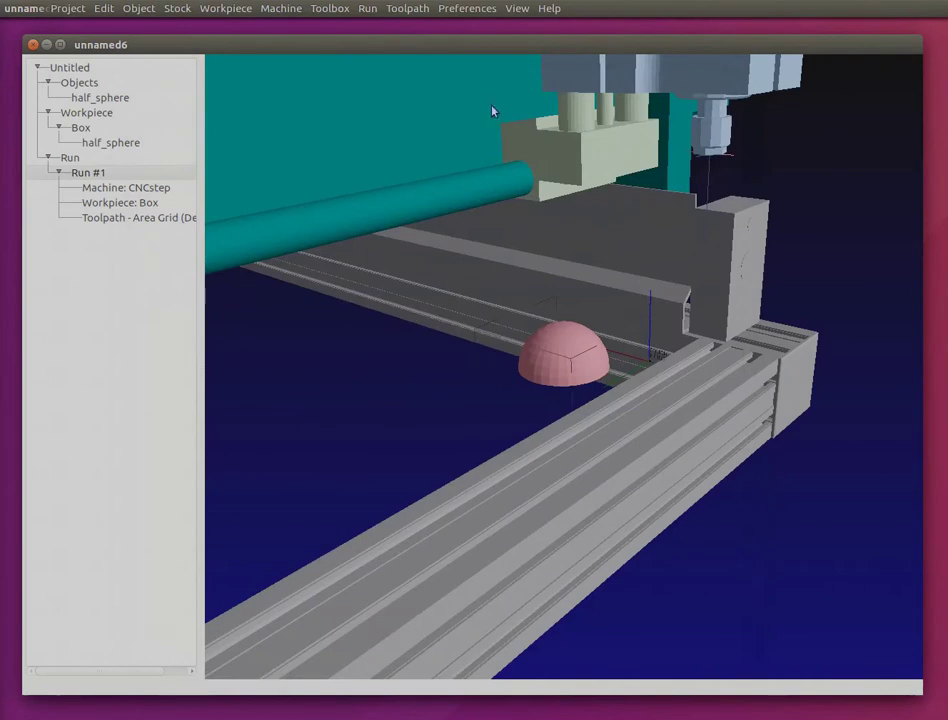
pyautogui.click(421, 6)
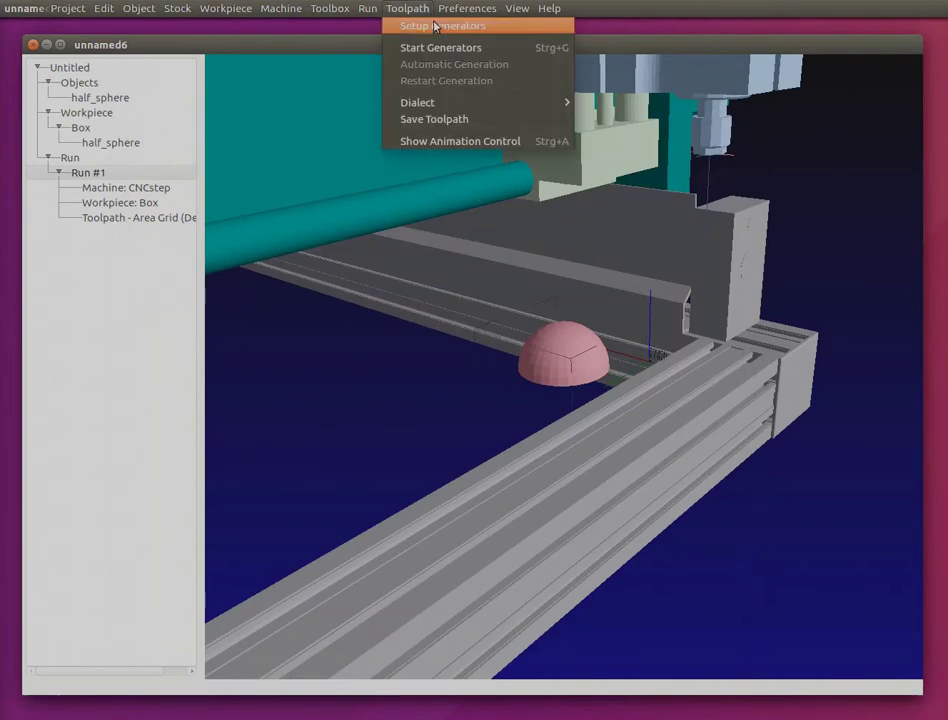
pyautogui.click(435, 47)
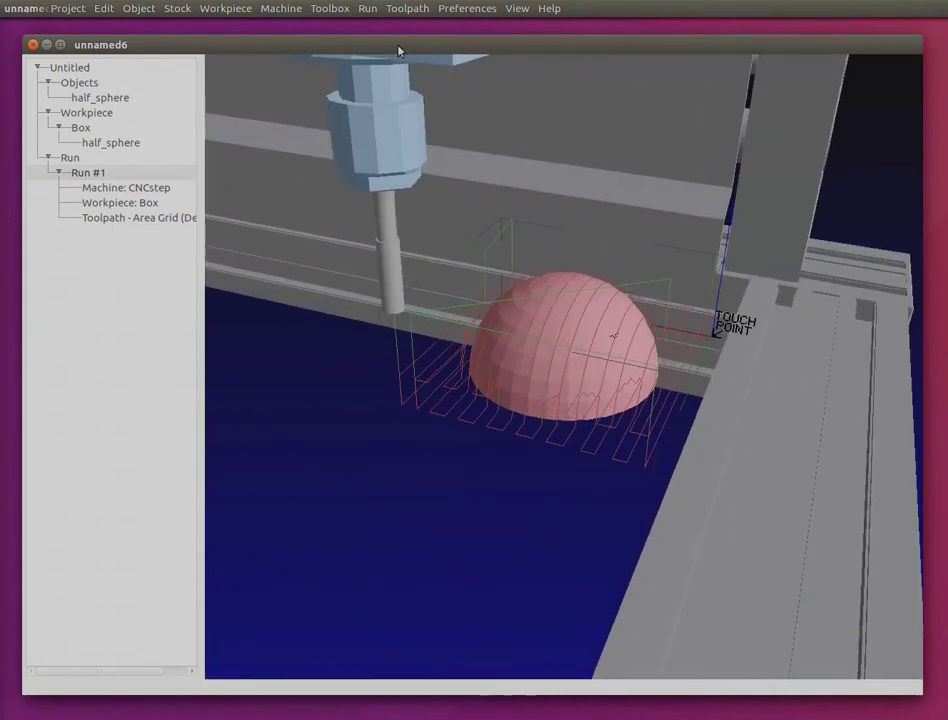
pyautogui.click(408, 9)
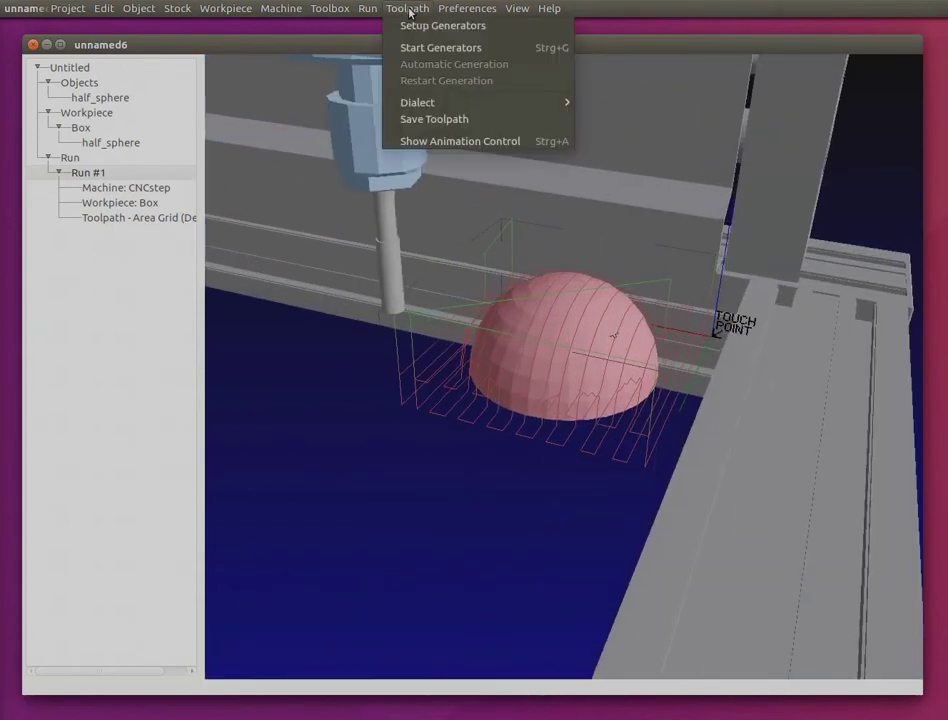
pyautogui.click(440, 141)
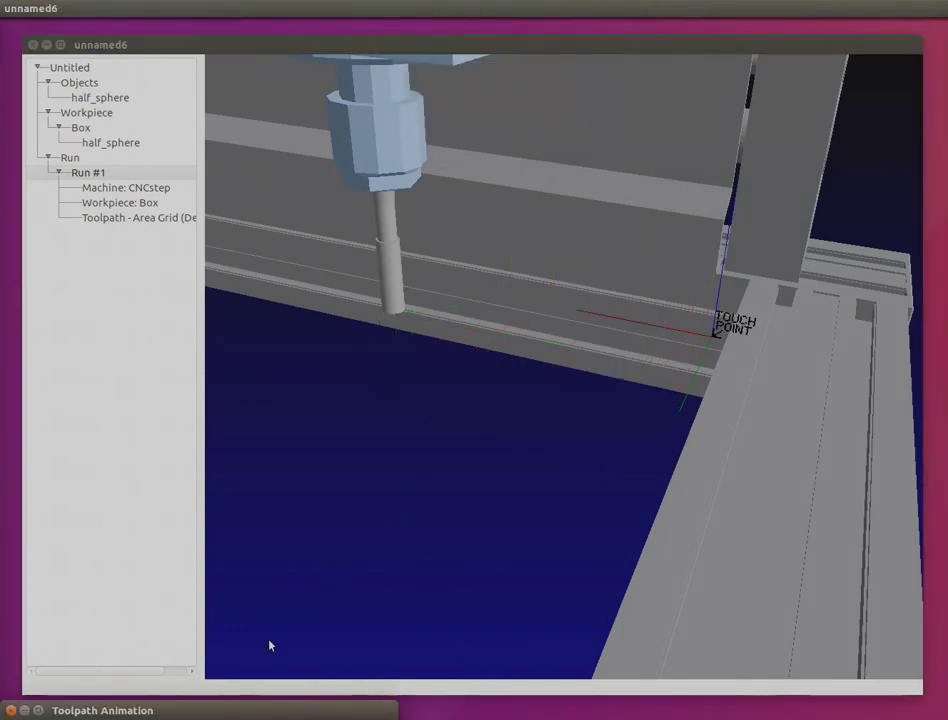
# Step: Replay the milling simulation from the start, orbiting to watch the ridged dome form
pyautogui.moveTo(233, 711)
pyautogui.mouseDown()
pyautogui.moveTo(271, 571)
pyautogui.moveTo(240, 430)
pyautogui.moveTo(226, 416)
pyautogui.mouseUp()
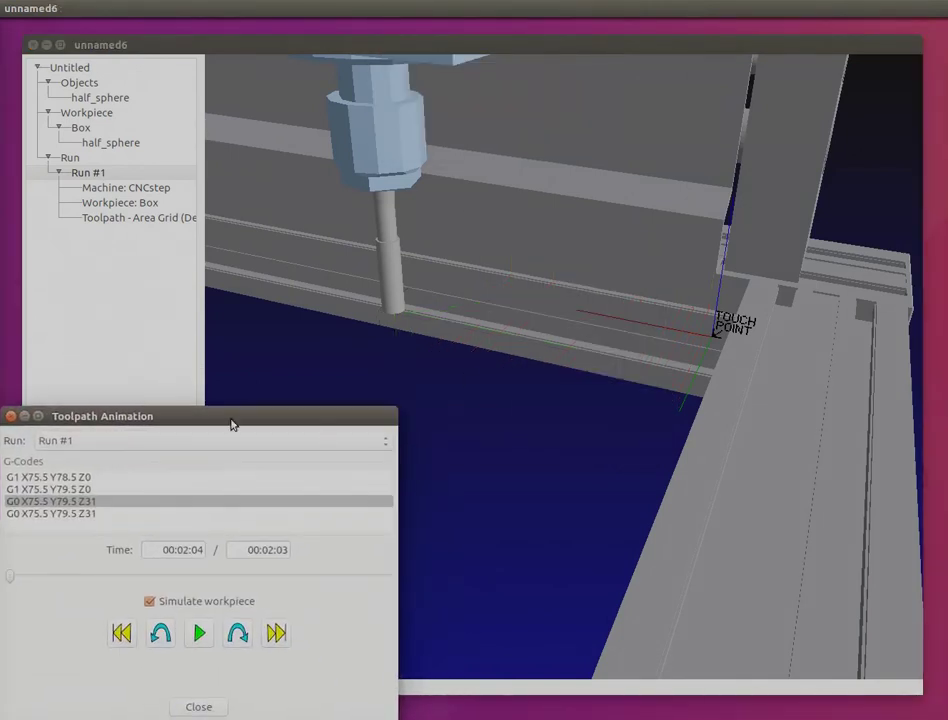
pyautogui.click(122, 633)
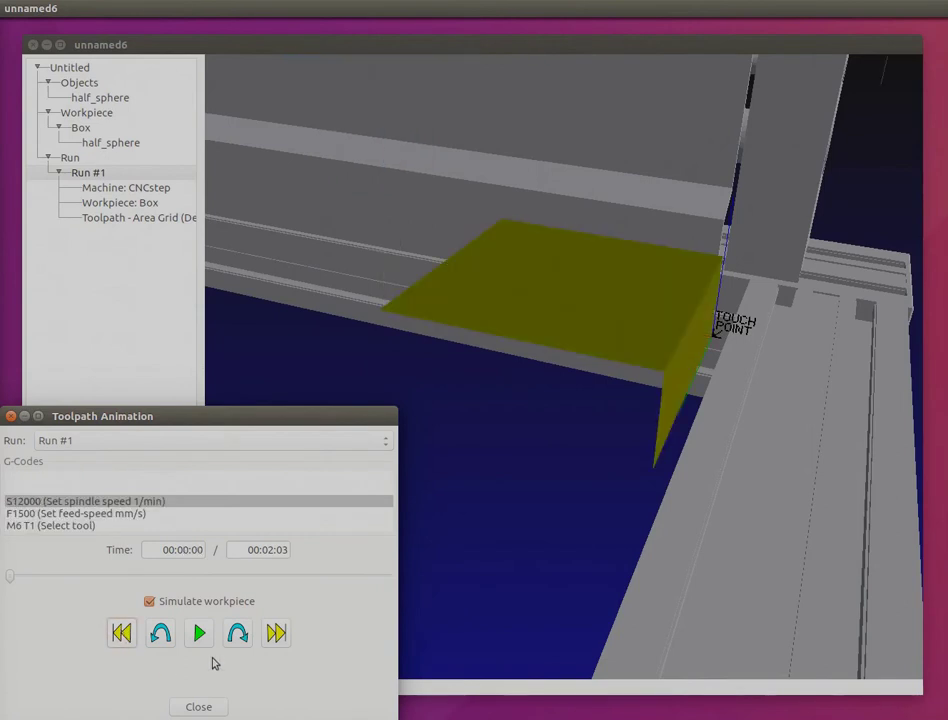
pyautogui.click(202, 634)
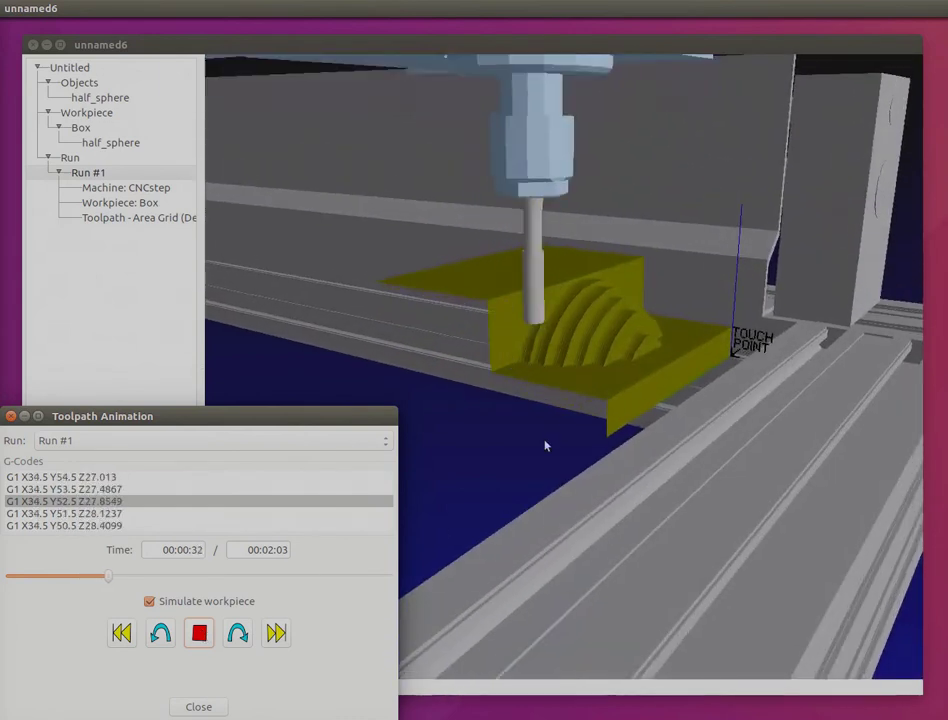
pyautogui.moveTo(592, 324); pyautogui.dragTo(703, 418)
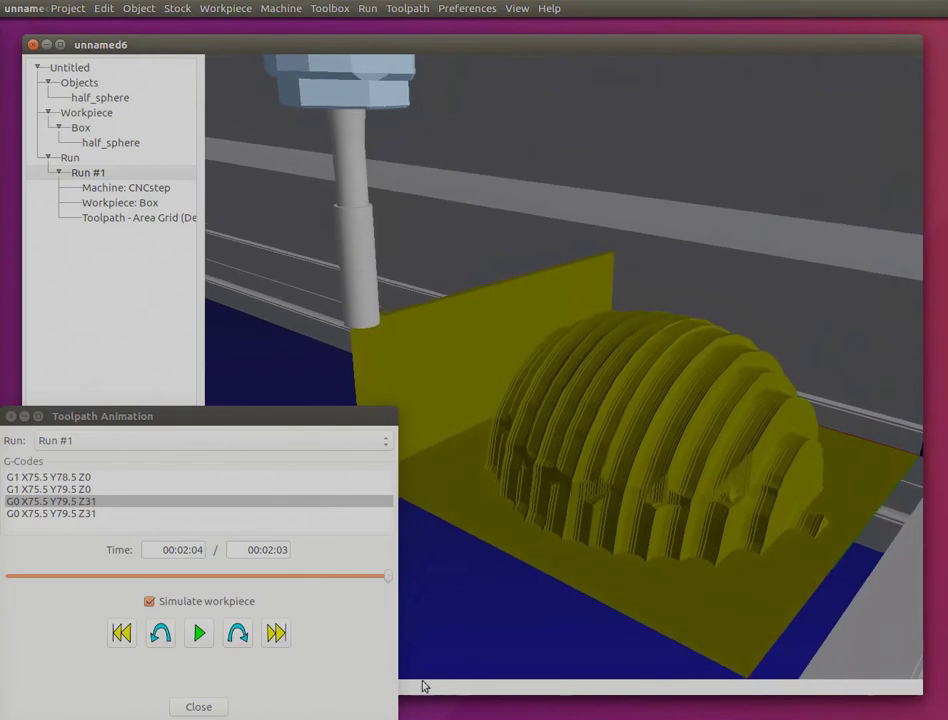
# Step: Raise the Area Grid overlap to 80% and regenerate the denser toolpath
pyautogui.click(206, 707)
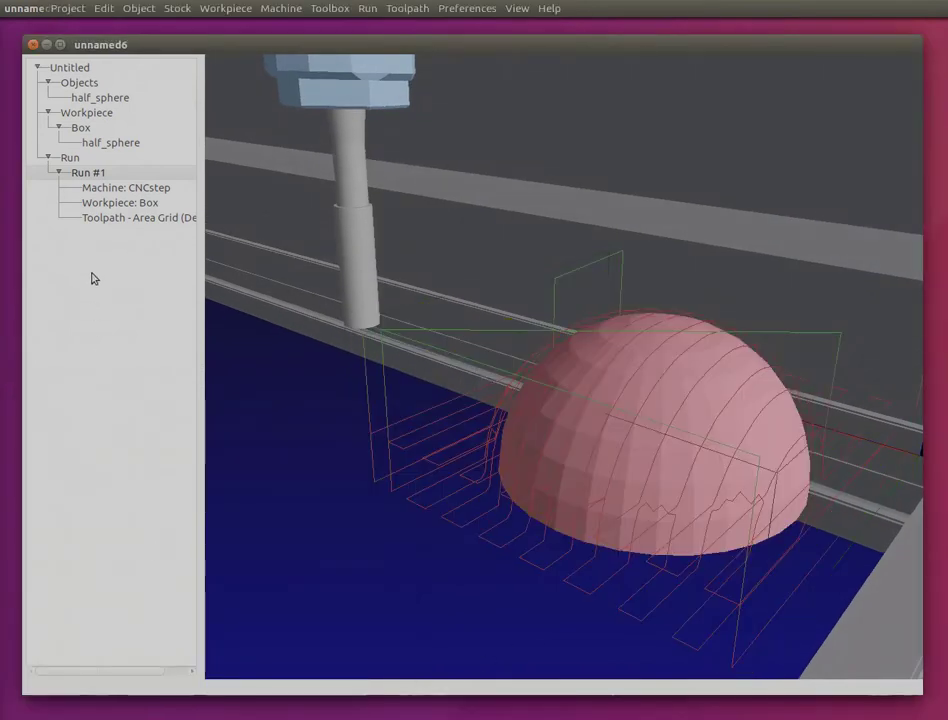
pyautogui.doubleClick(100, 218)
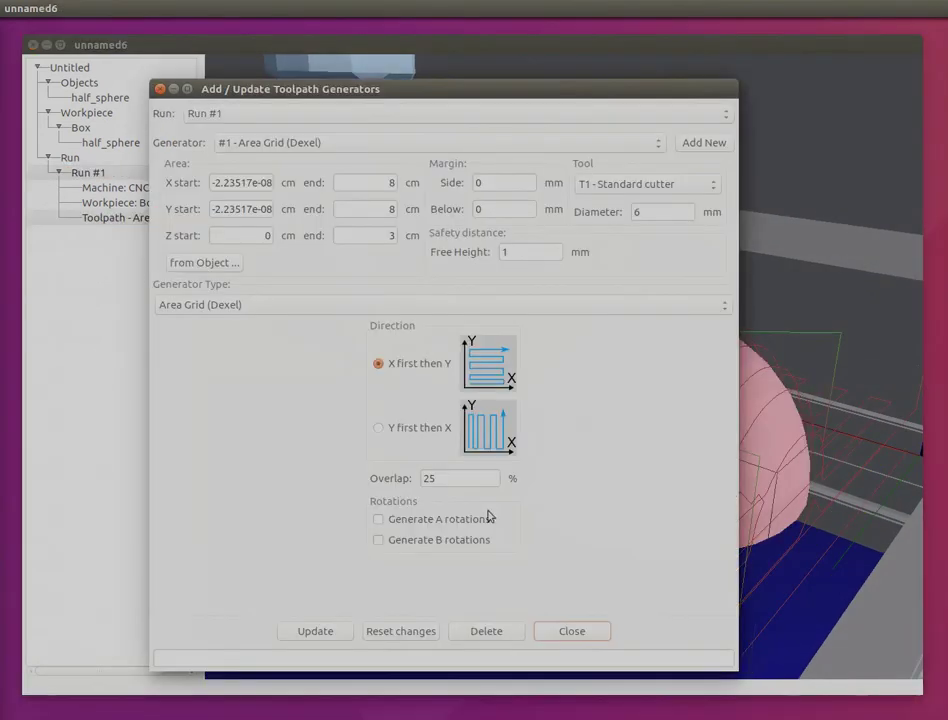
pyautogui.doubleClick(448, 479)
pyautogui.click(322, 631)
pyautogui.click(558, 638)
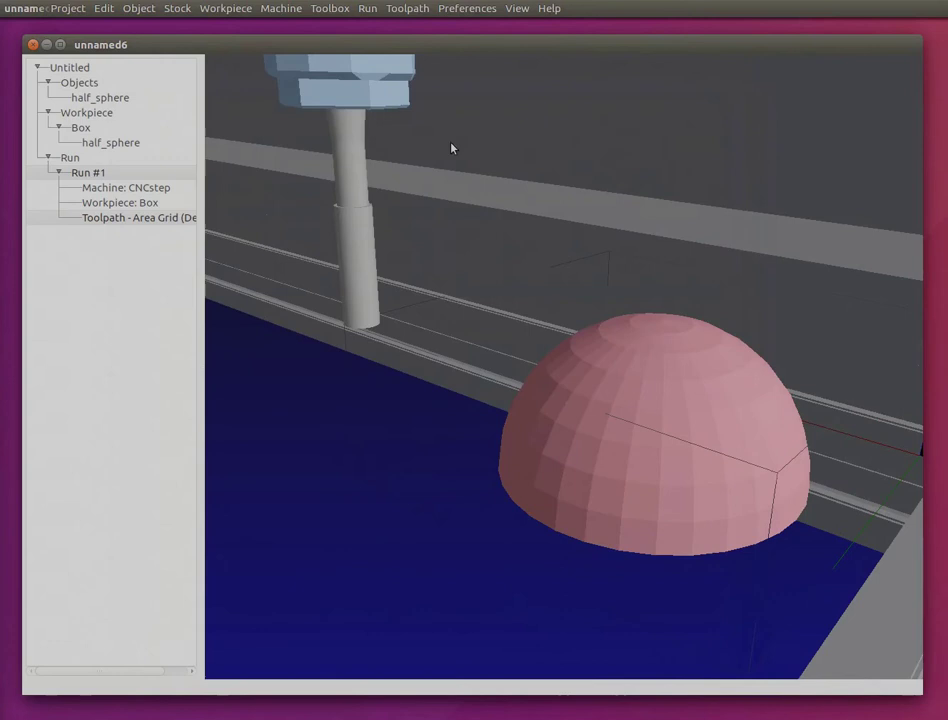
pyautogui.click(420, 8)
pyautogui.click(433, 47)
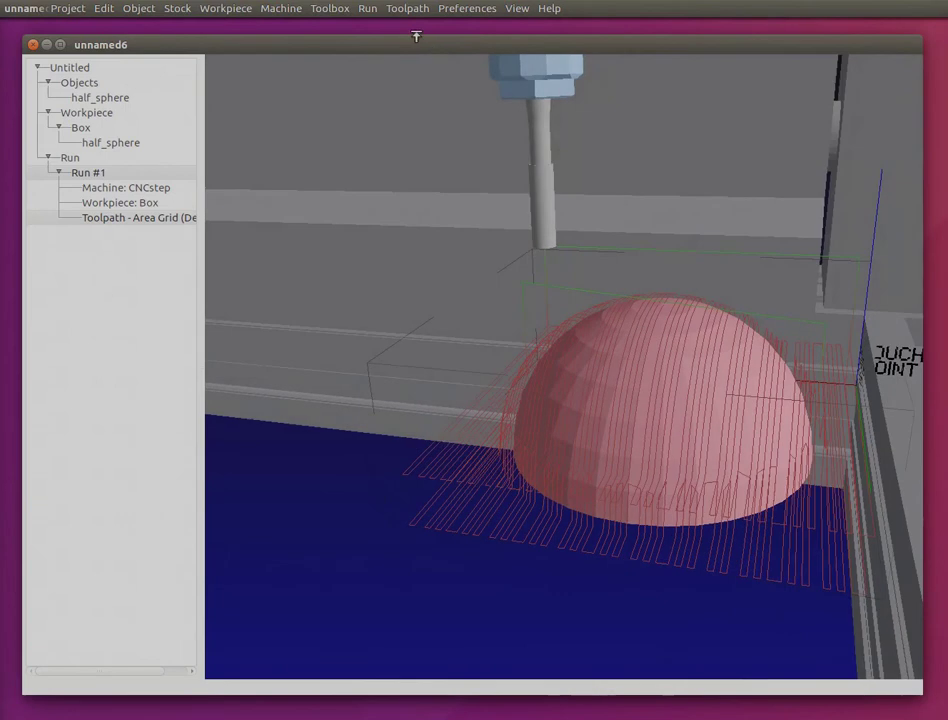
# Step: Run the 80%-overlap simulation from start to end and orbit the smooth dome
pyautogui.click(401, 9)
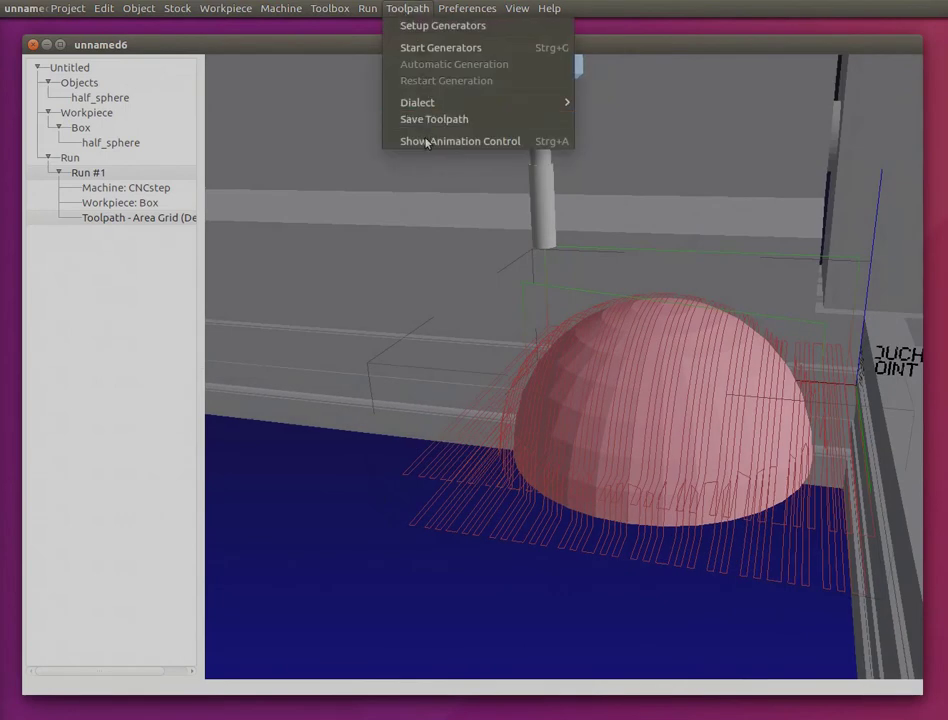
pyautogui.click(426, 143)
pyautogui.click(122, 634)
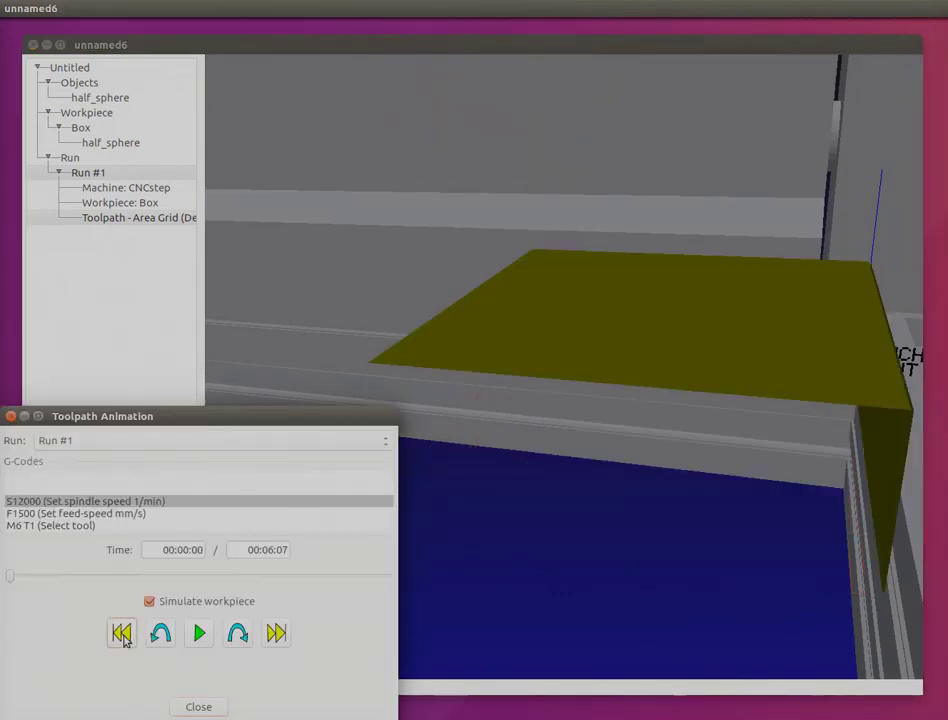
pyautogui.click(277, 634)
pyautogui.moveTo(641, 583); pyautogui.dragTo(777, 527)
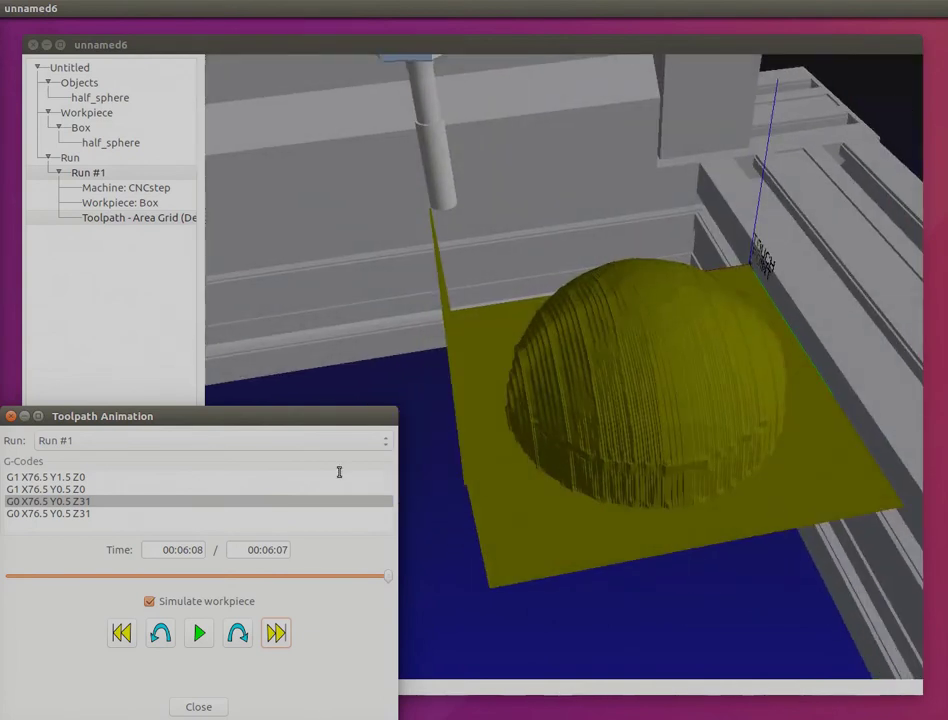
# Step: Close the simulation and save the Area Grid toolpath as sphere.nc in the toolpath folder
pyautogui.click(212, 706)
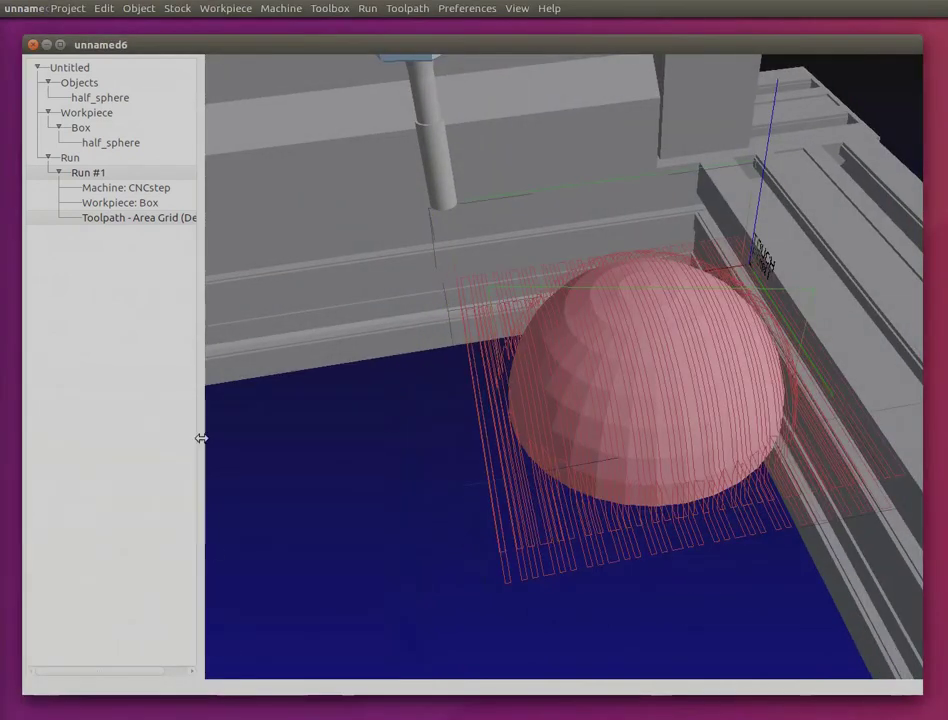
pyautogui.rightClick(151, 217)
pyautogui.click(181, 245)
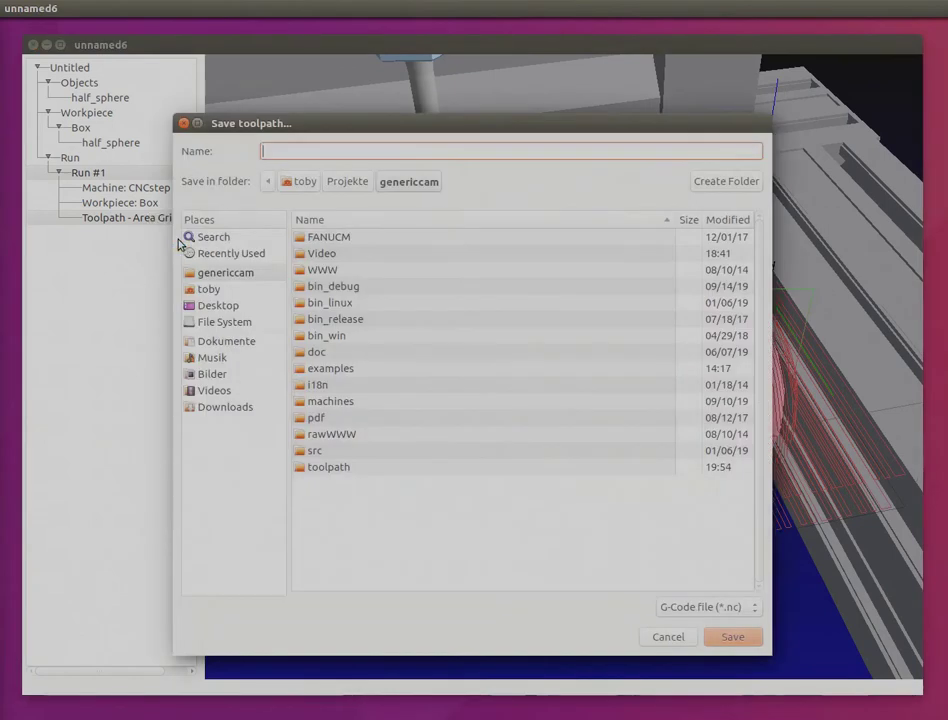
pyautogui.doubleClick(309, 468)
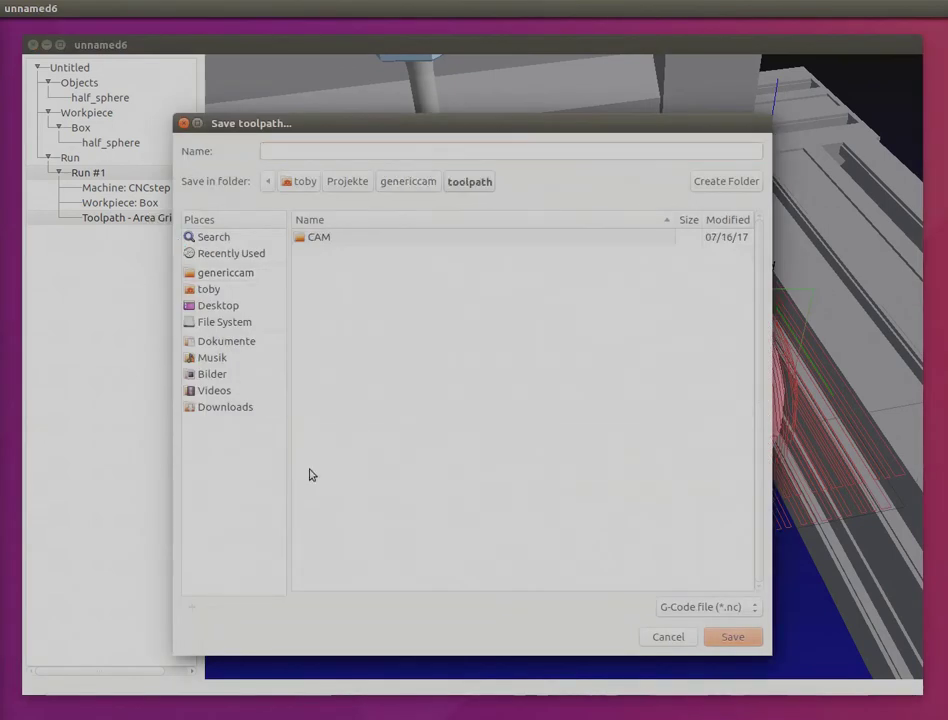
pyautogui.click(311, 149)
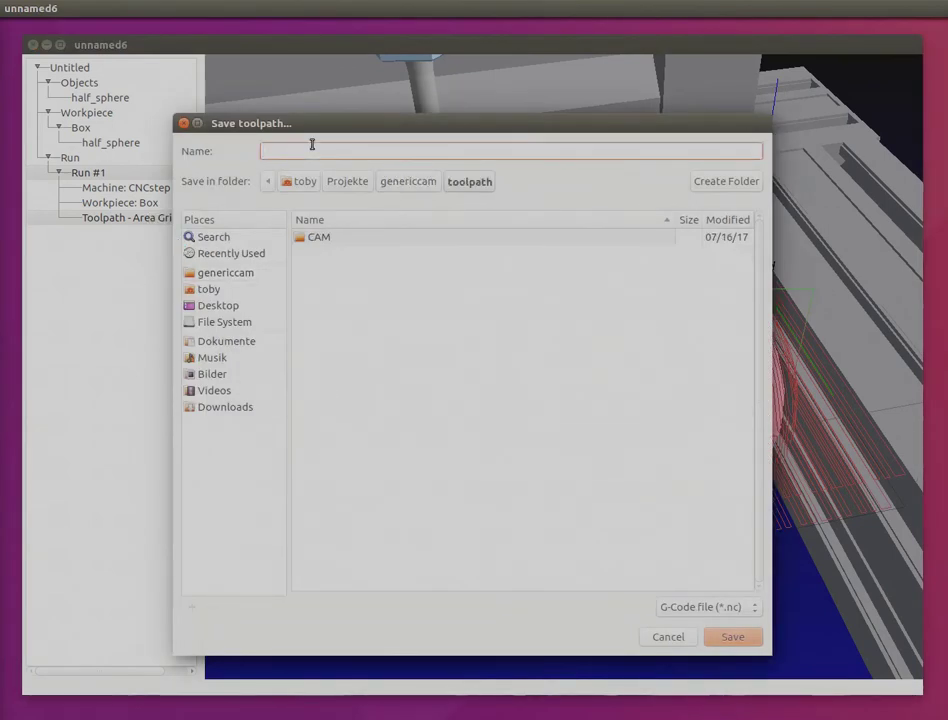
pyautogui.write('sphere')
pyautogui.write('.nv')
pyautogui.press('Return')
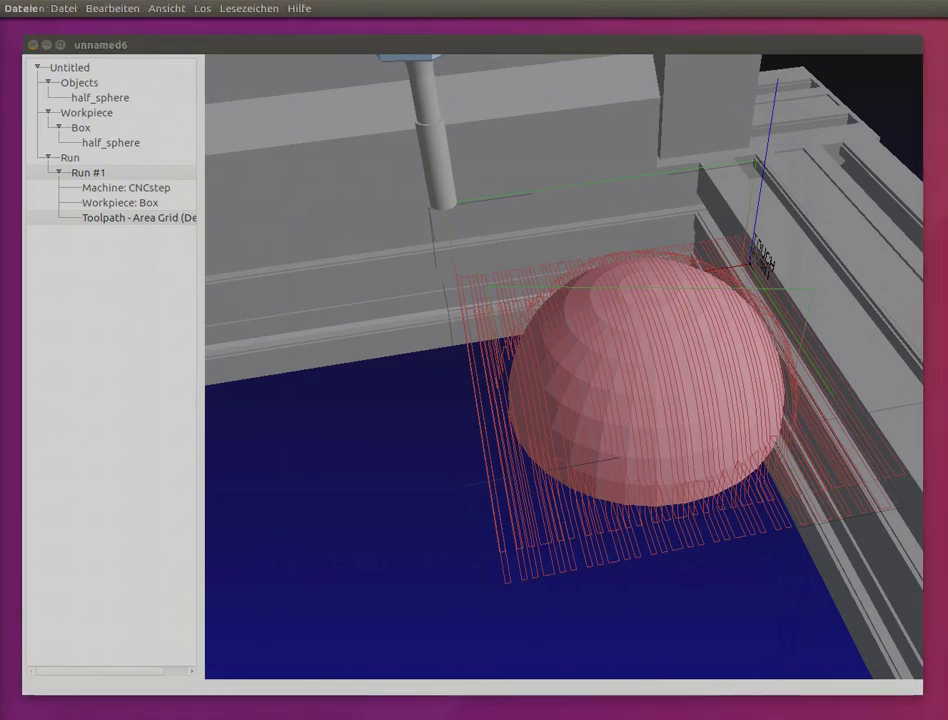
pyautogui.press('Return')
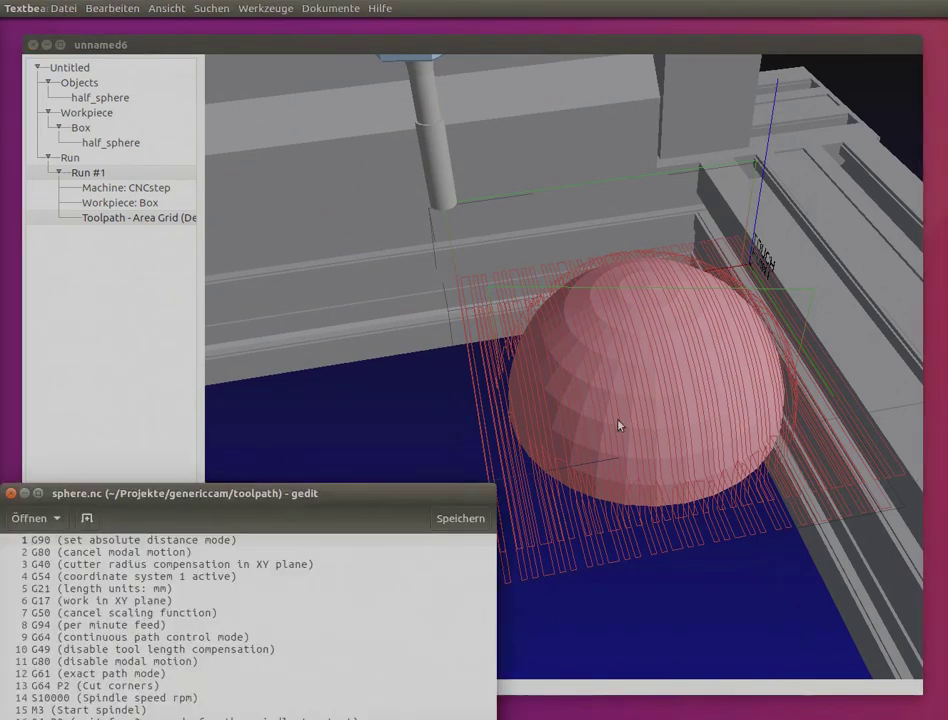
pyautogui.moveTo(358, 493); pyautogui.dragTo(418, 150)
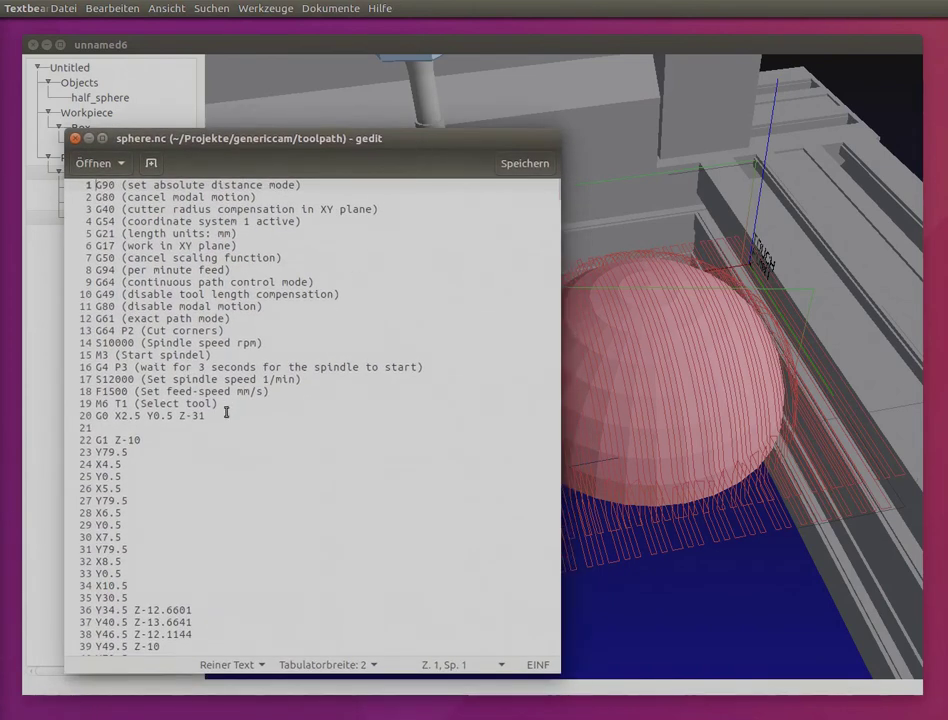
pyautogui.moveTo(253, 359); pyautogui.dragTo(84, 177)
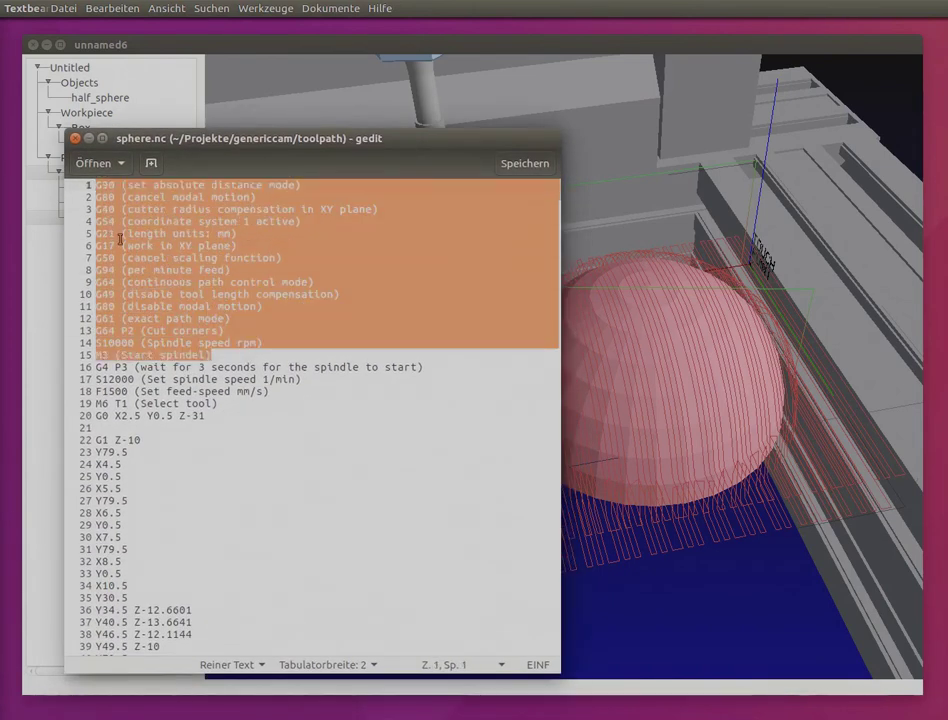
pyautogui.moveTo(316, 383); pyautogui.dragTo(96, 355)
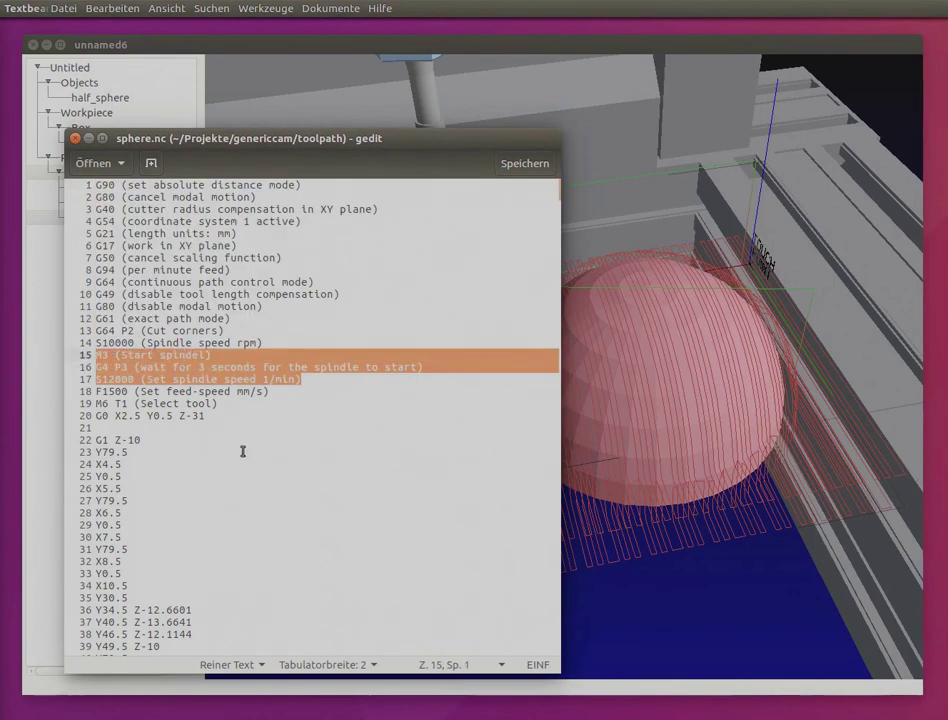
pyautogui.scroll(-1, 243, 451)
pyautogui.scroll(-3, 243, 451)
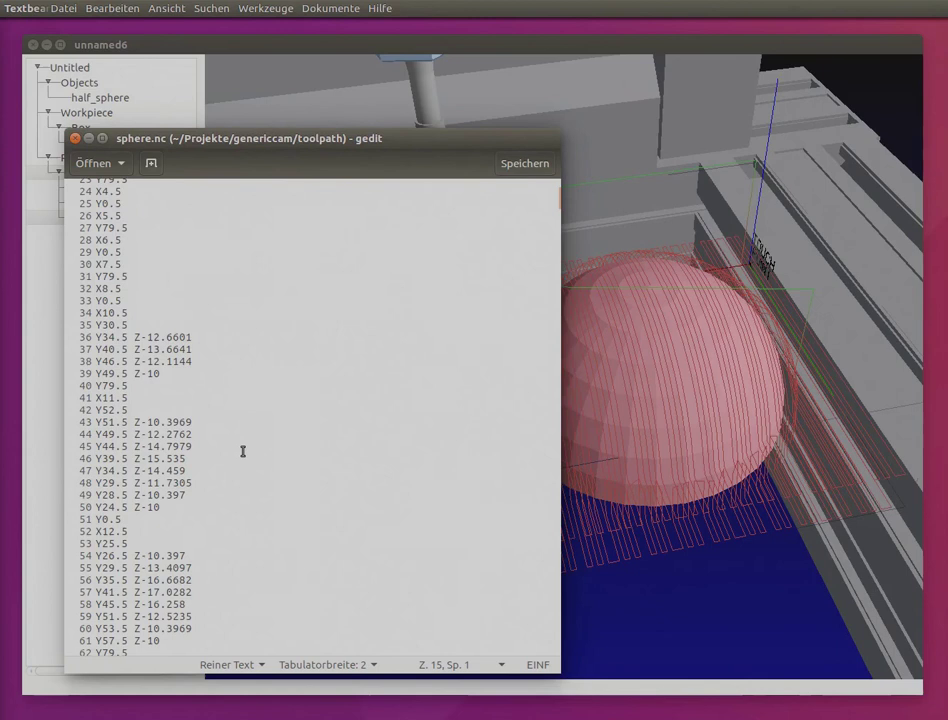
pyautogui.press('Right')
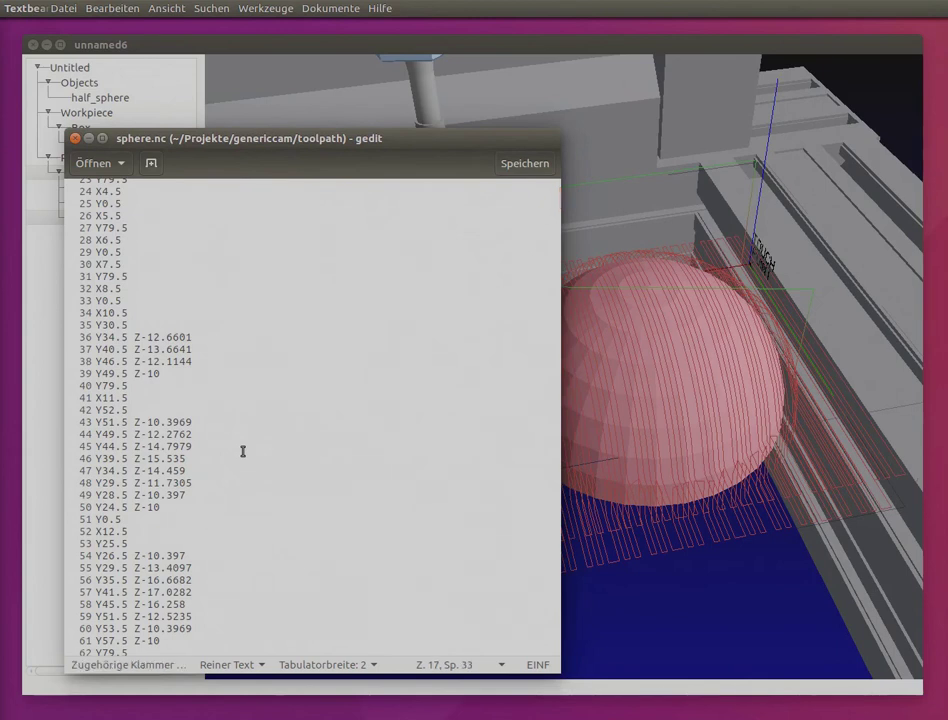
pyautogui.hotkey('ctrl', 'End')
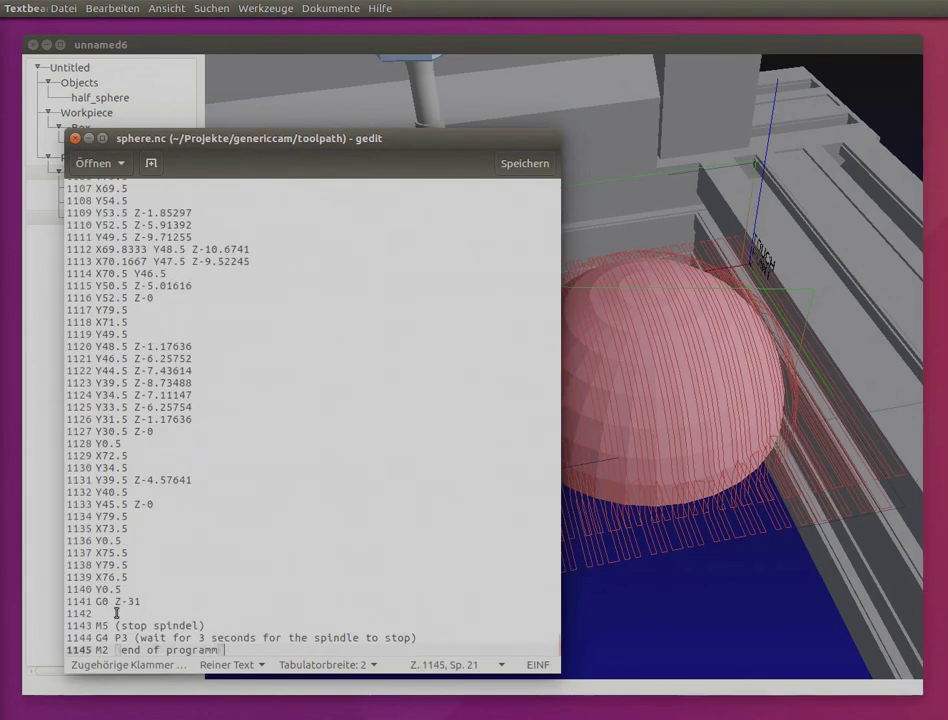
pyautogui.moveTo(97, 601)
pyautogui.mouseDown()
pyautogui.moveTo(151, 601)
pyautogui.moveTo(300, 660)
pyautogui.mouseUp()
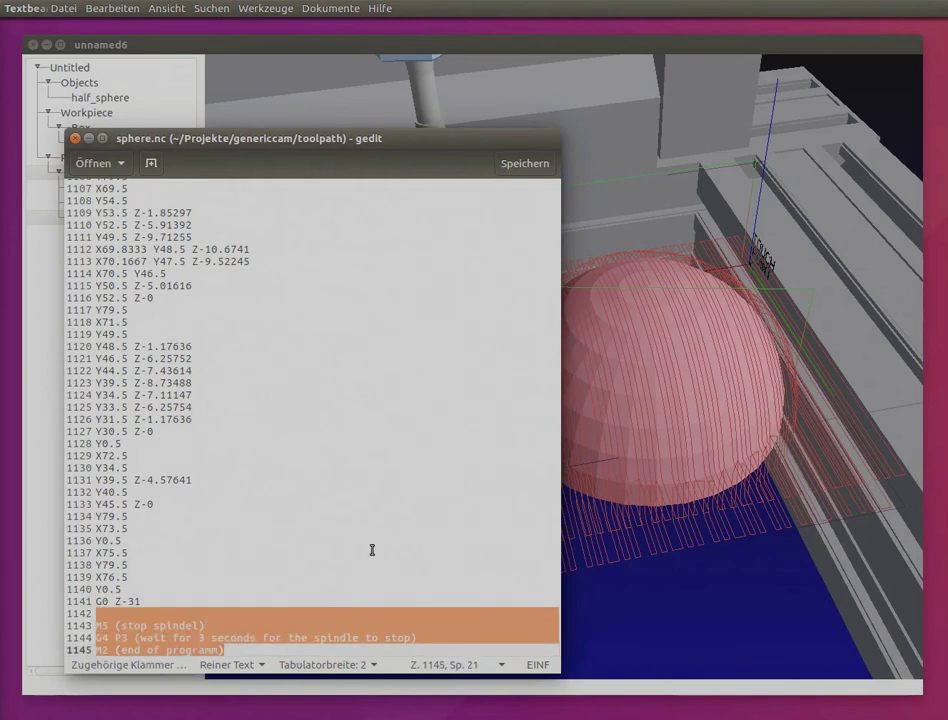
pyautogui.click(372, 550)
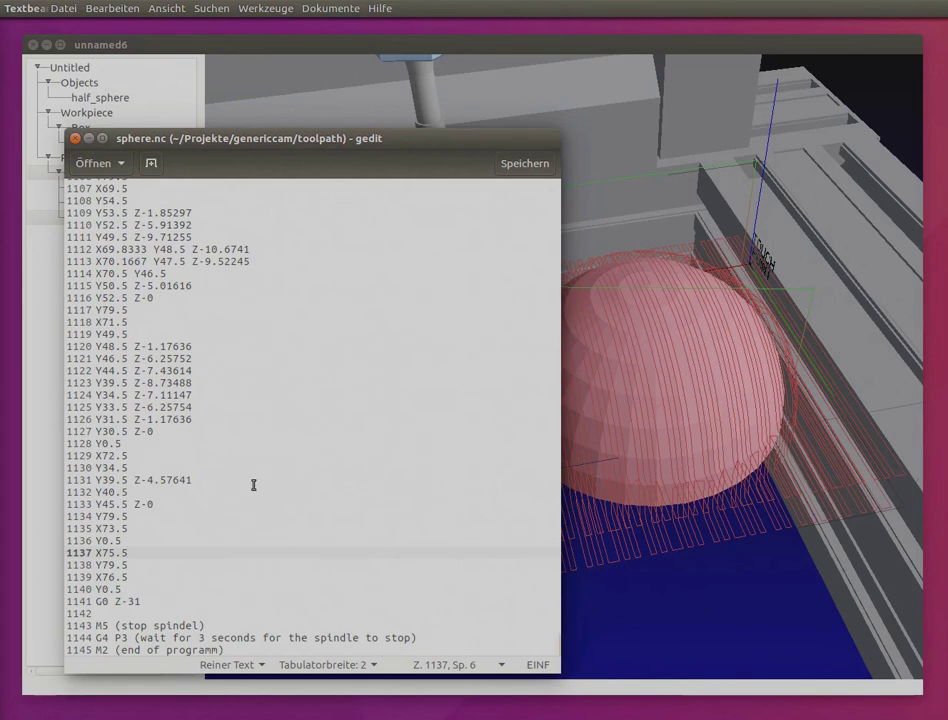
pyautogui.click(75, 139)
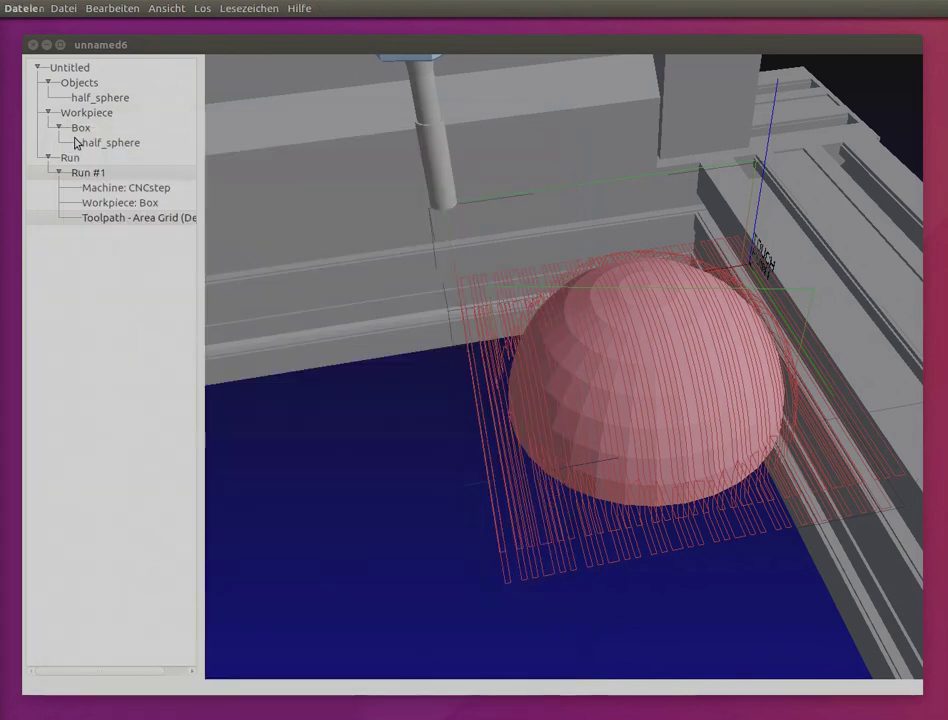